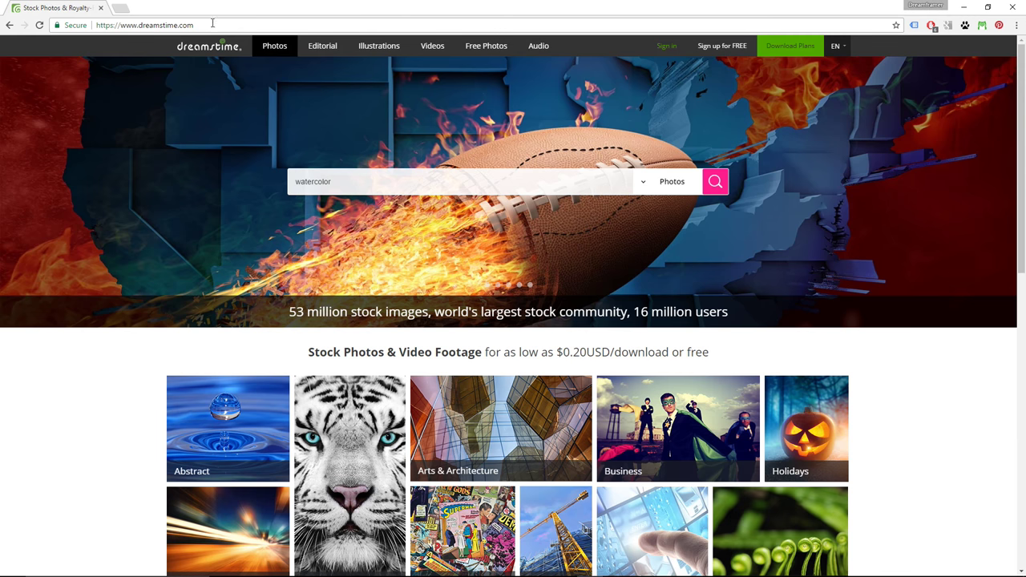
- Open the free sign-up form, enter the promo/referral code, then close the form
left_click_drag(193, 25, 120, 25)
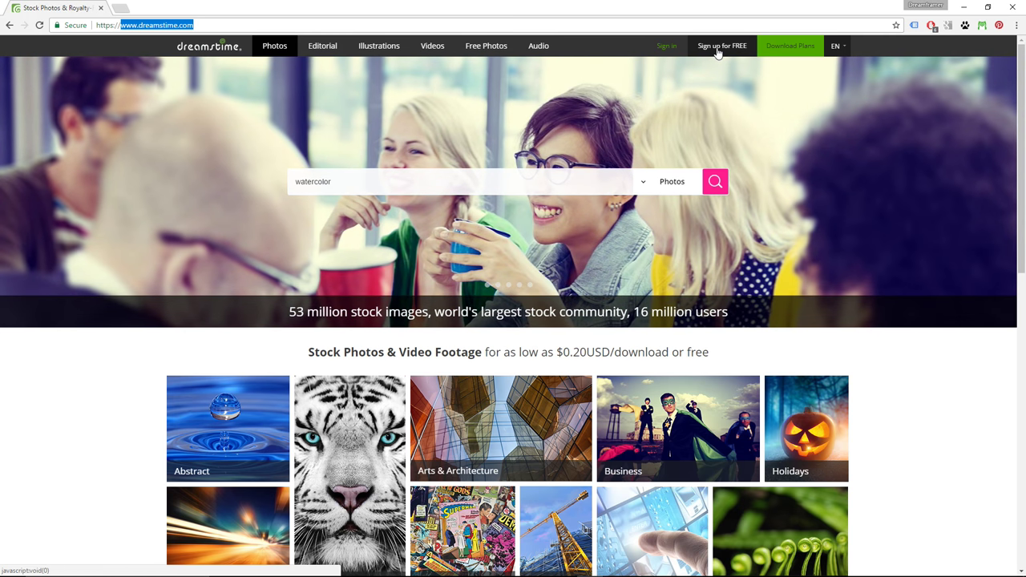
left_click(718, 50)
left_click(518, 232)
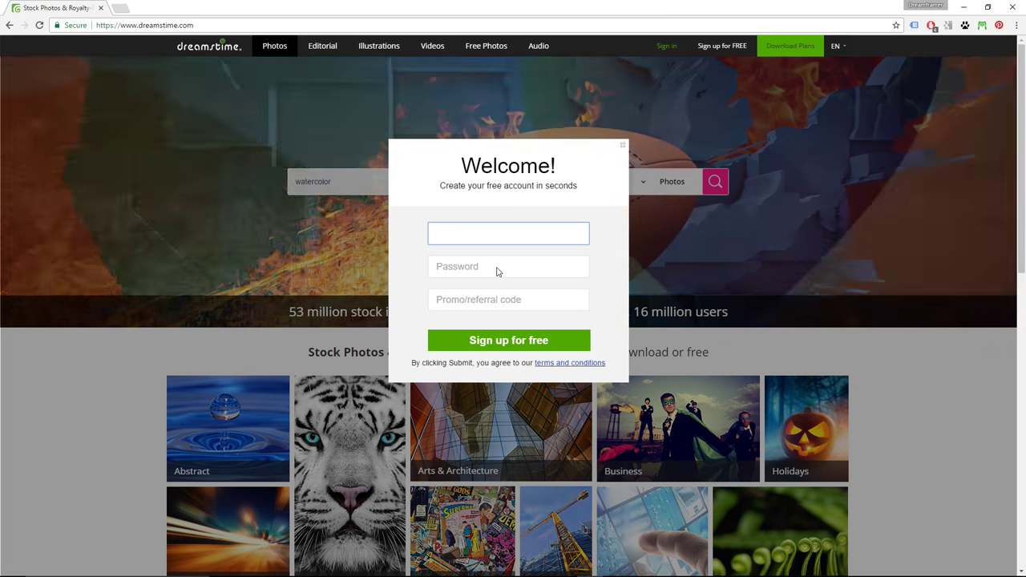
left_click(497, 268)
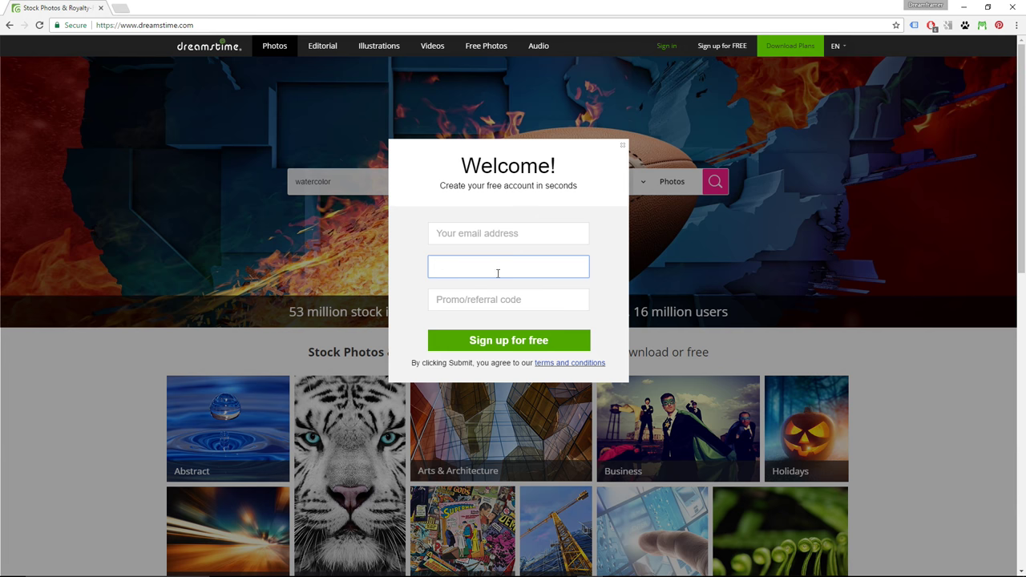
left_click(497, 298)
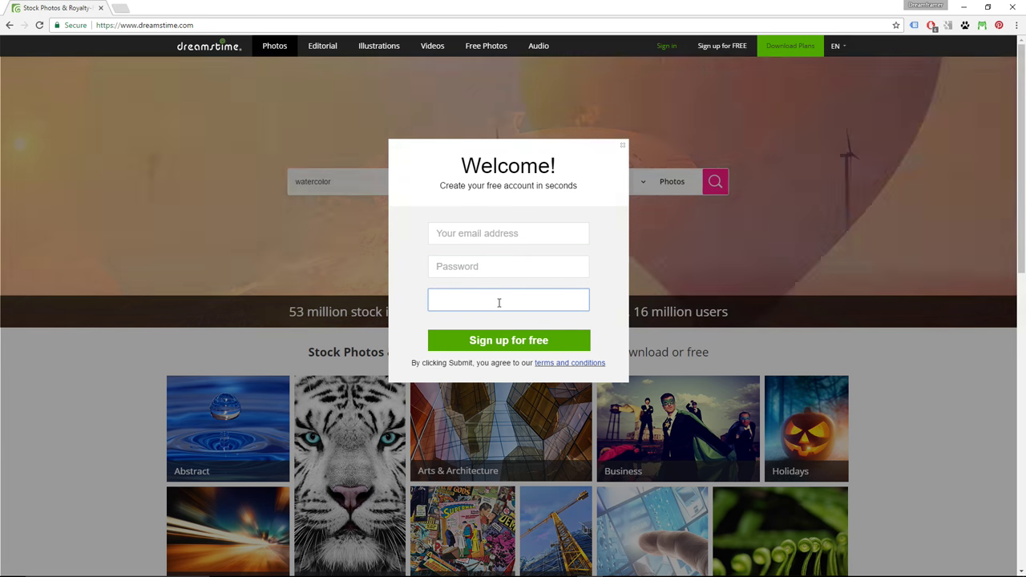
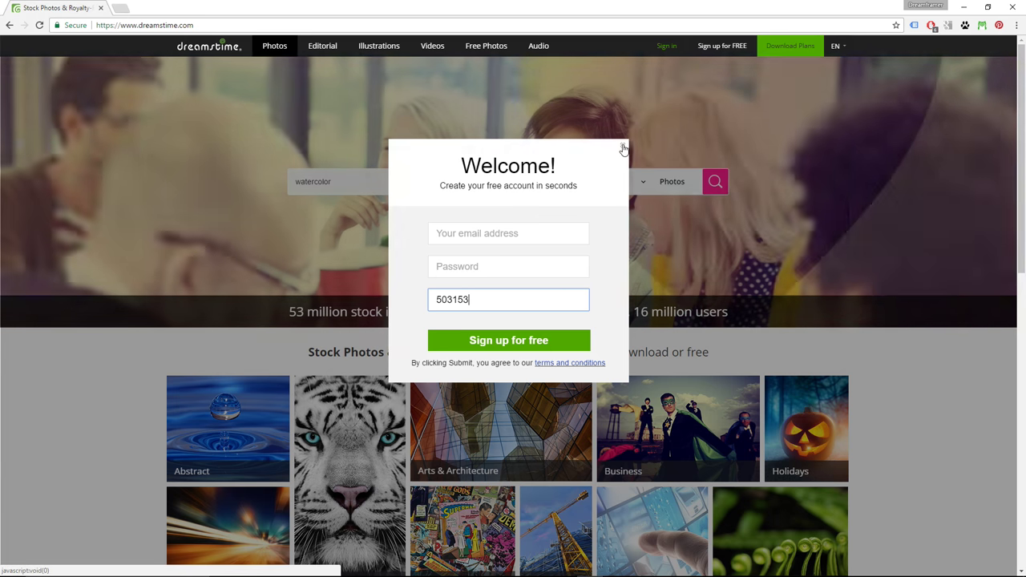
left_click(624, 146)
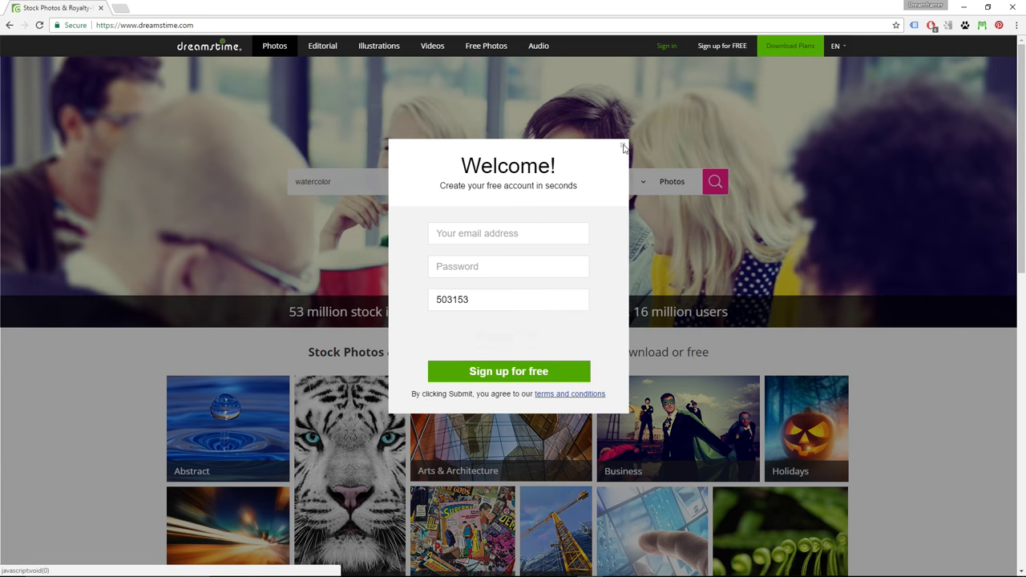
- Sign in with the saved account username and password, then go to My Account
left_click(666, 47)
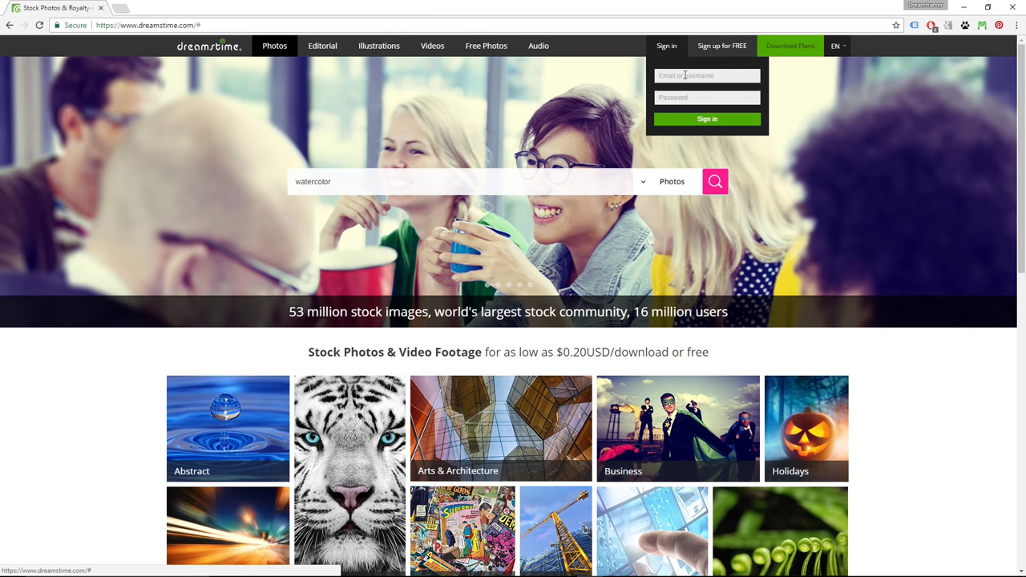
left_click(684, 75)
type("drea")
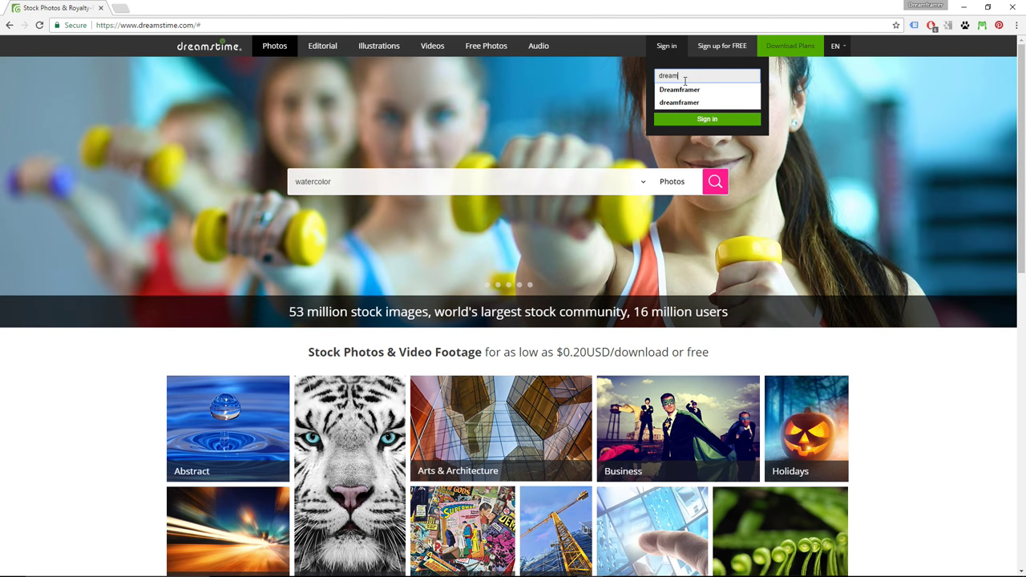
type("mer")
left_click(682, 90)
left_click(691, 97)
type("••••••••••••")
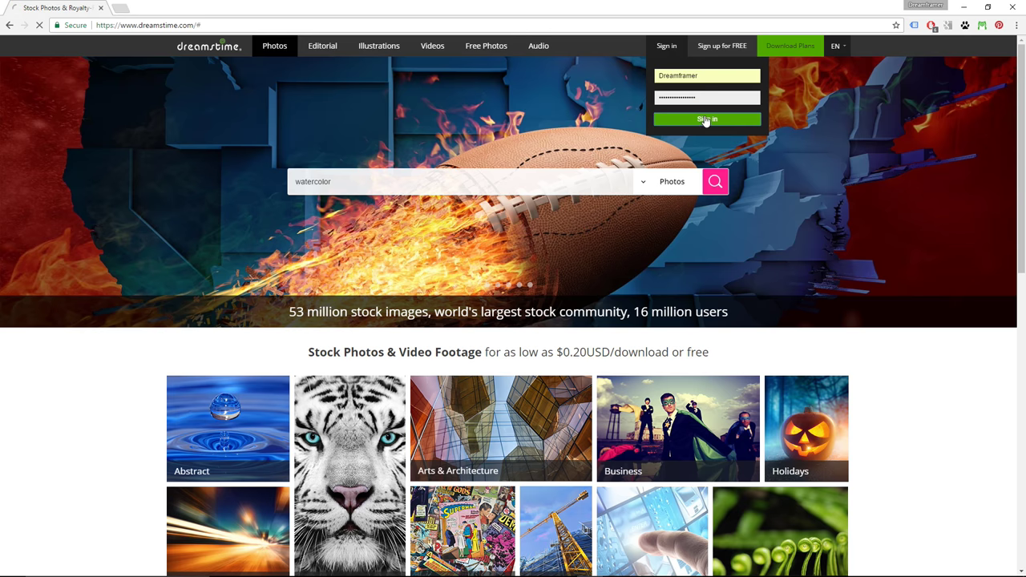
left_click(706, 120)
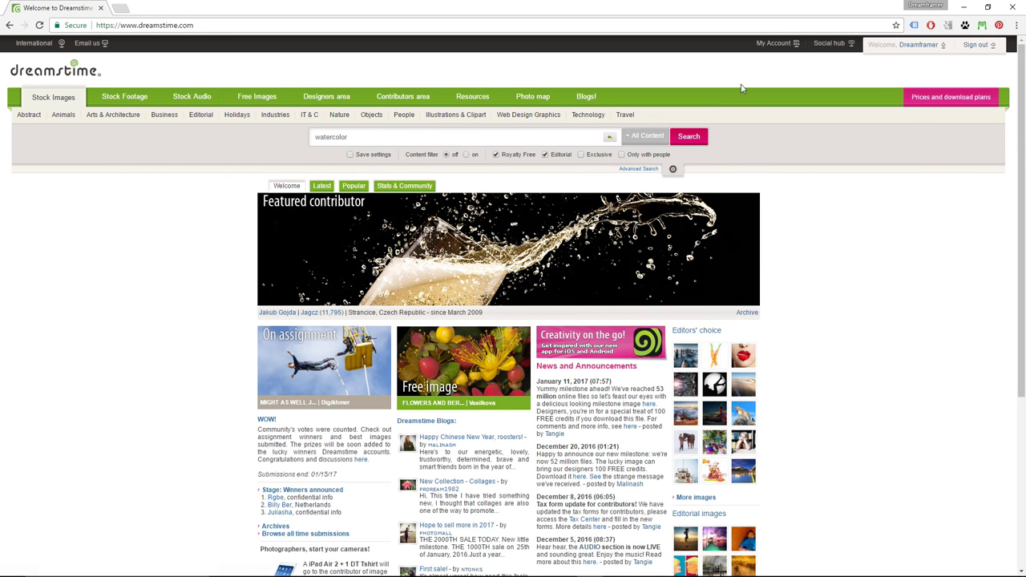
left_click(774, 44)
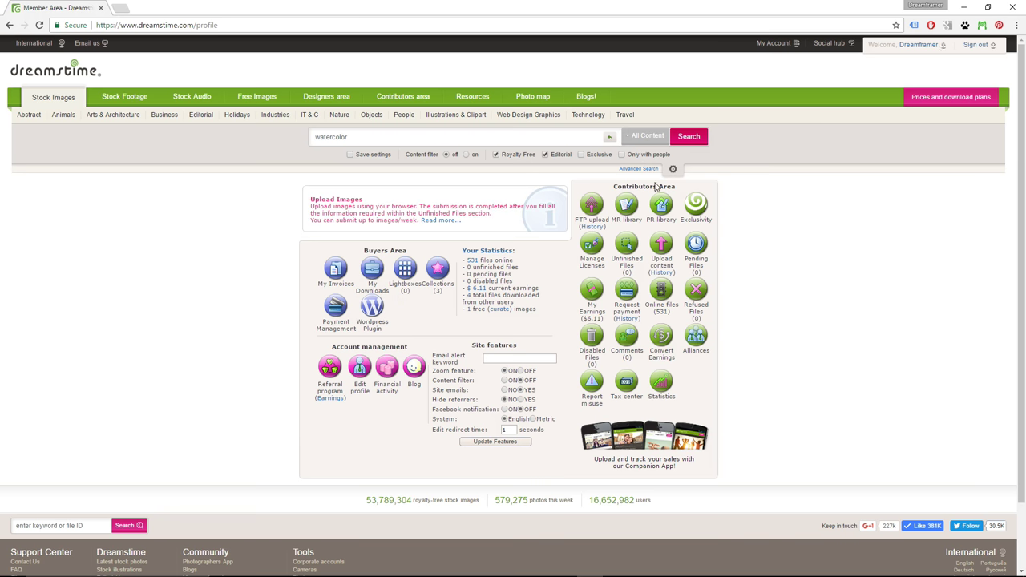
- Highlight the Contributors Area heading in My Account, then clear the selection
left_click_drag(614, 186, 681, 192)
left_click(741, 196)
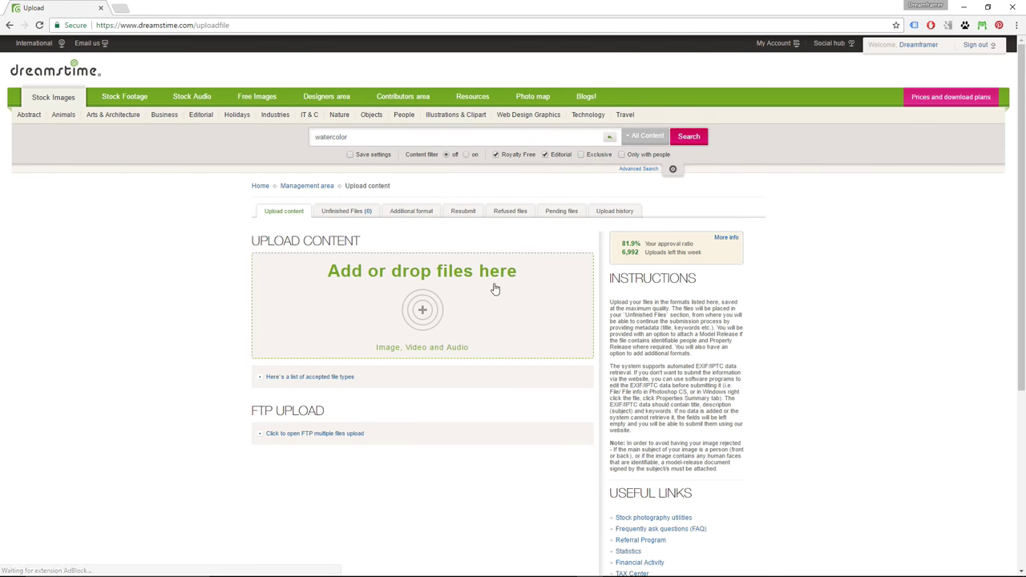
- Upload 621638-childs-wish.jpg and south beach 3.jpg, then continue to Unfinished Files
left_click(423, 311)
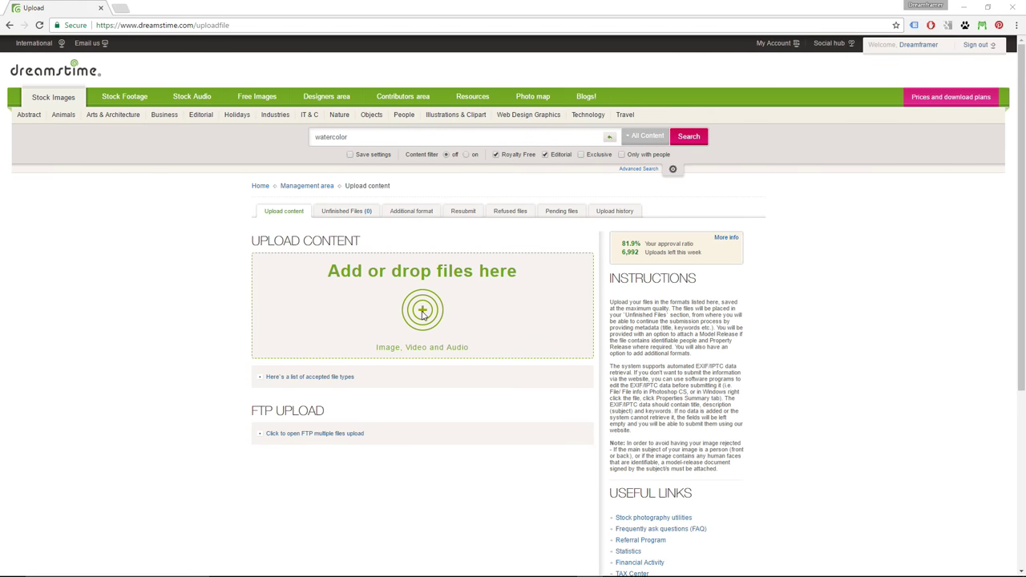
left_click(124, 92)
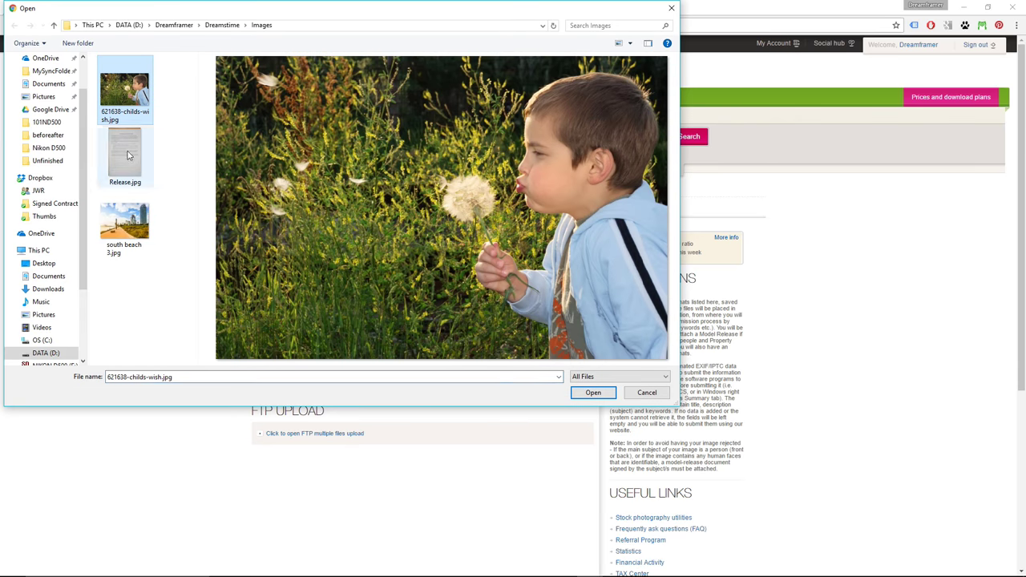
left_click(128, 224, "ctrl")
left_click(589, 394)
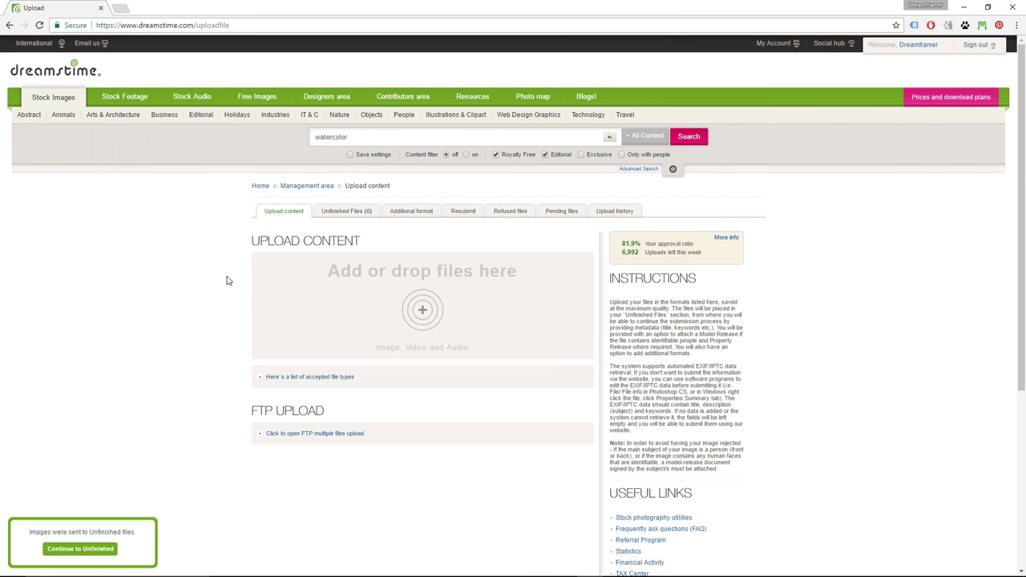
left_click(80, 548)
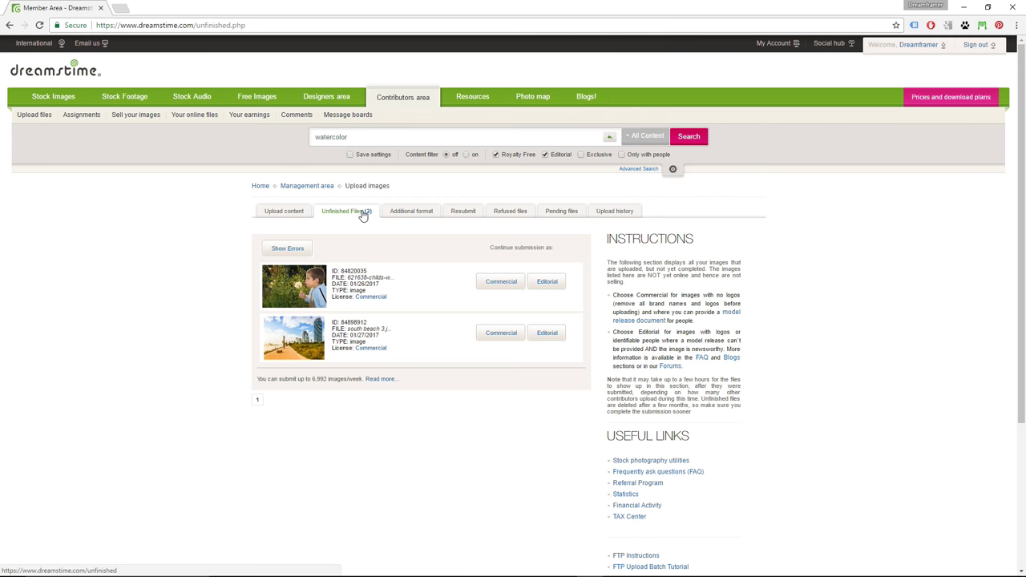
mouse_move(323, 284)
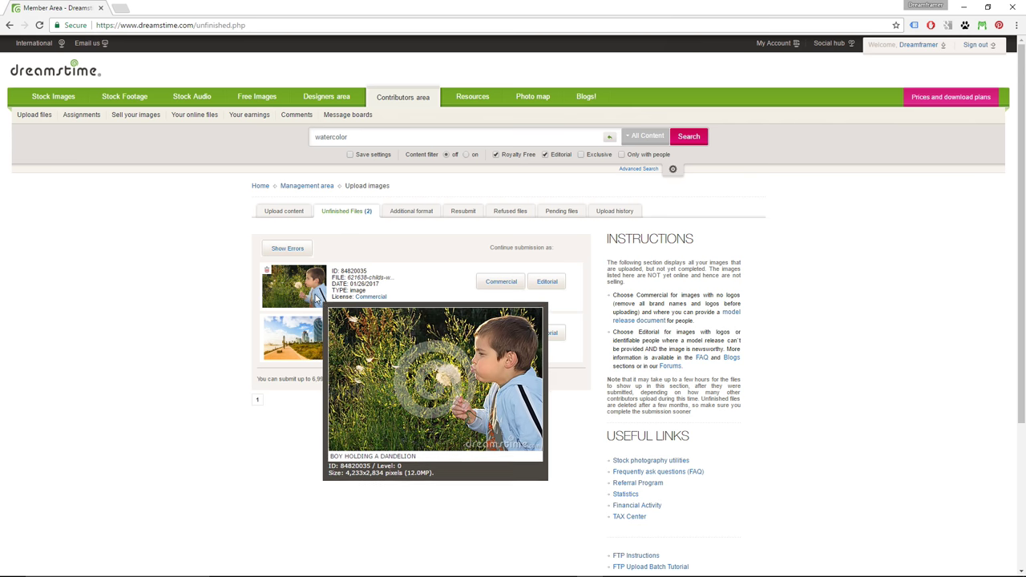
mouse_move(312, 338)
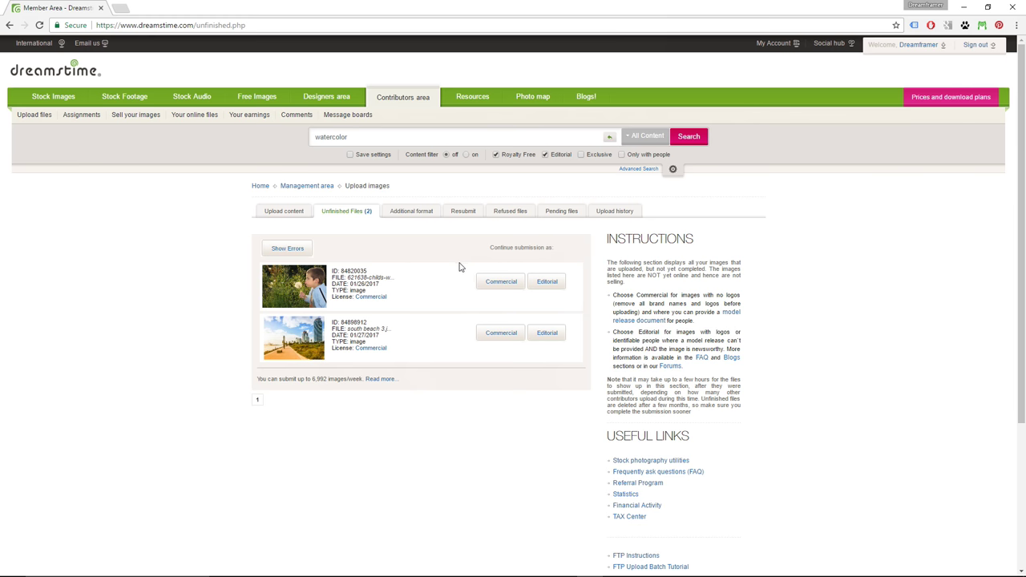
- Submit the dandelion photo as Commercial, review its prefilled title and description, and add an editor comment box
left_click(502, 282)
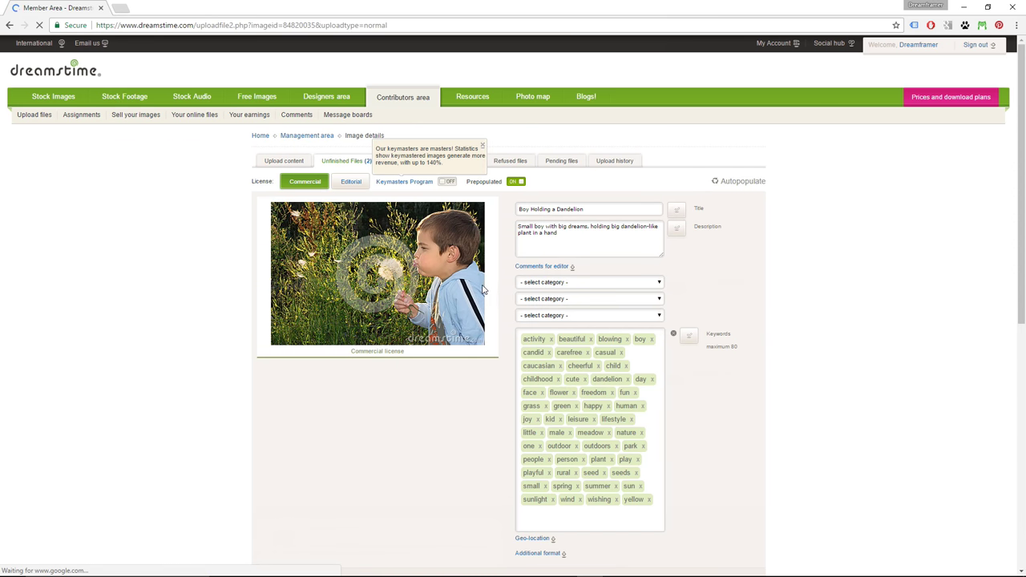
left_click_drag(590, 211, 517, 211)
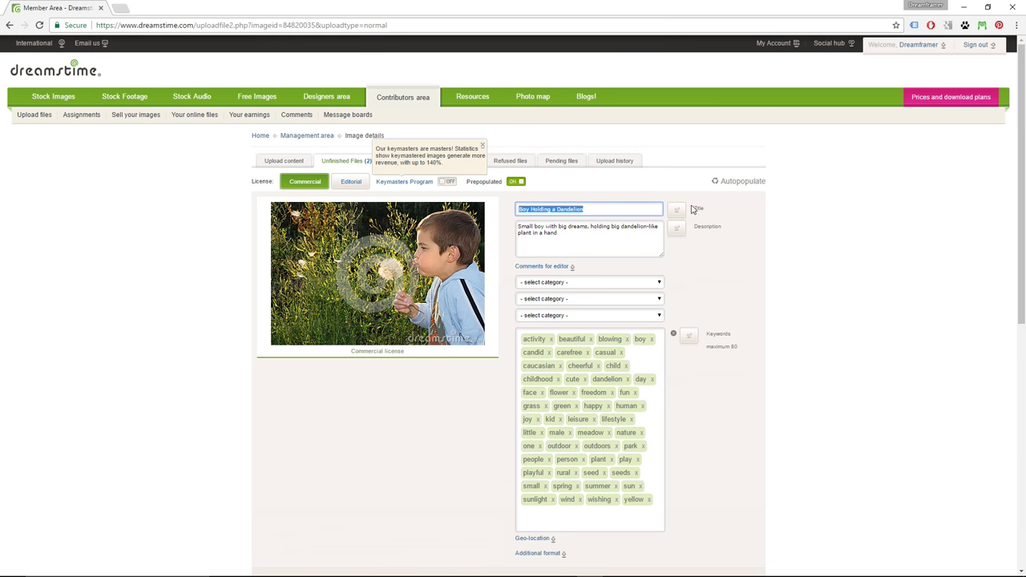
left_click_drag(602, 234, 510, 230)
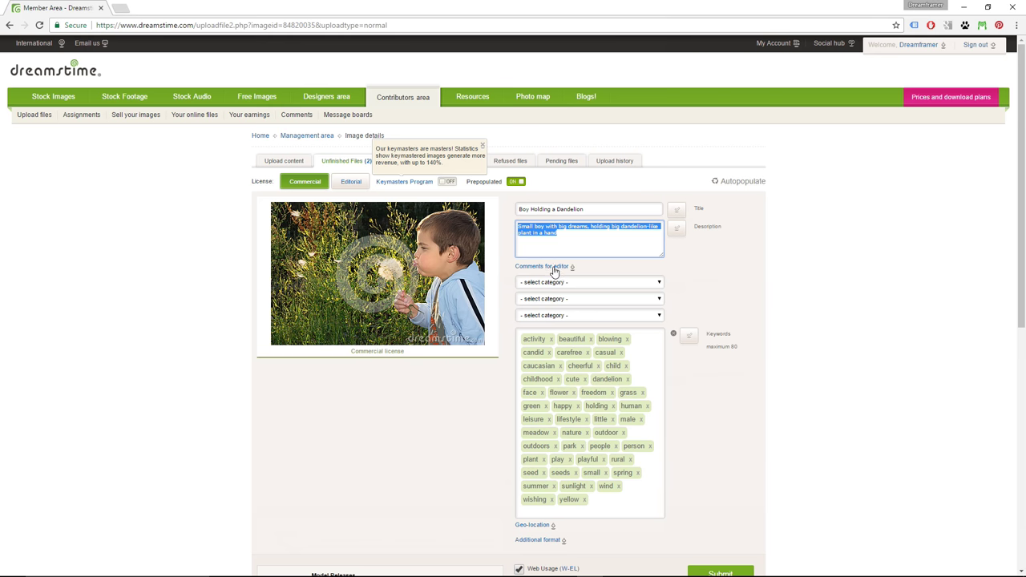
left_click(557, 266)
left_click(559, 268)
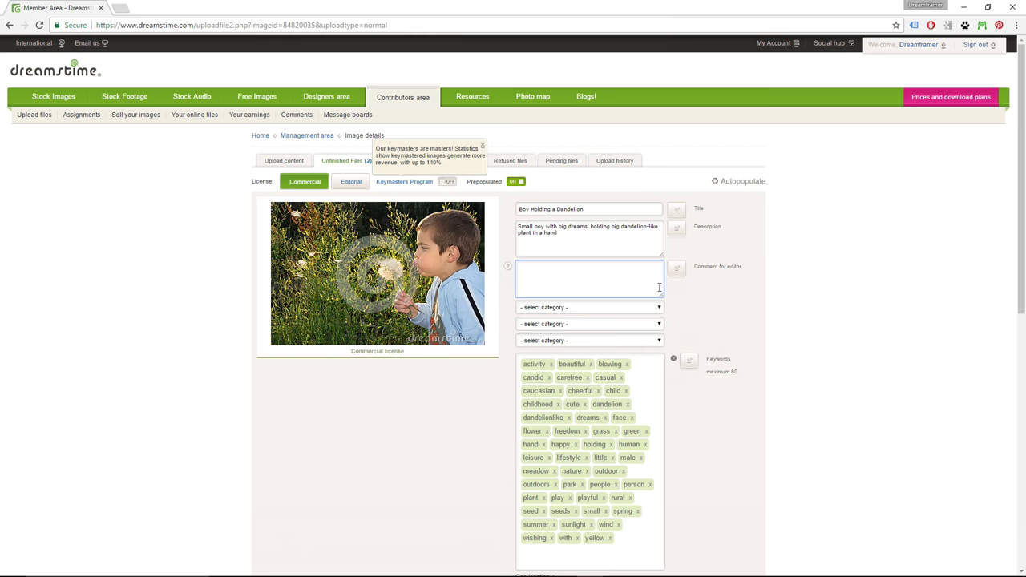
scroll(645, 280, "down", 1)
- Assign categories People > Children, Abstract > Fun and Nature > Seasons specific
left_click(613, 255)
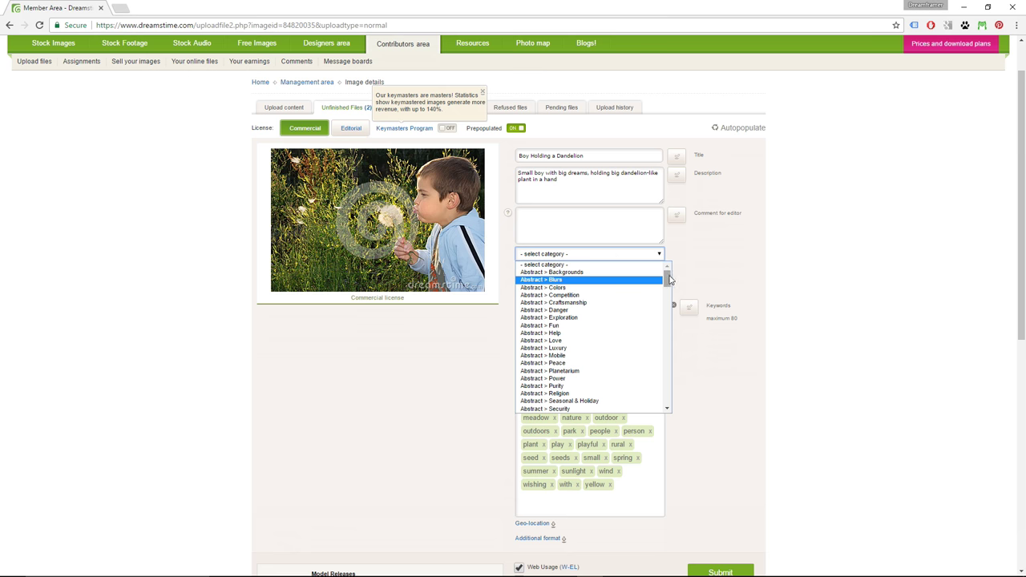
left_click_drag(668, 278, 670, 403)
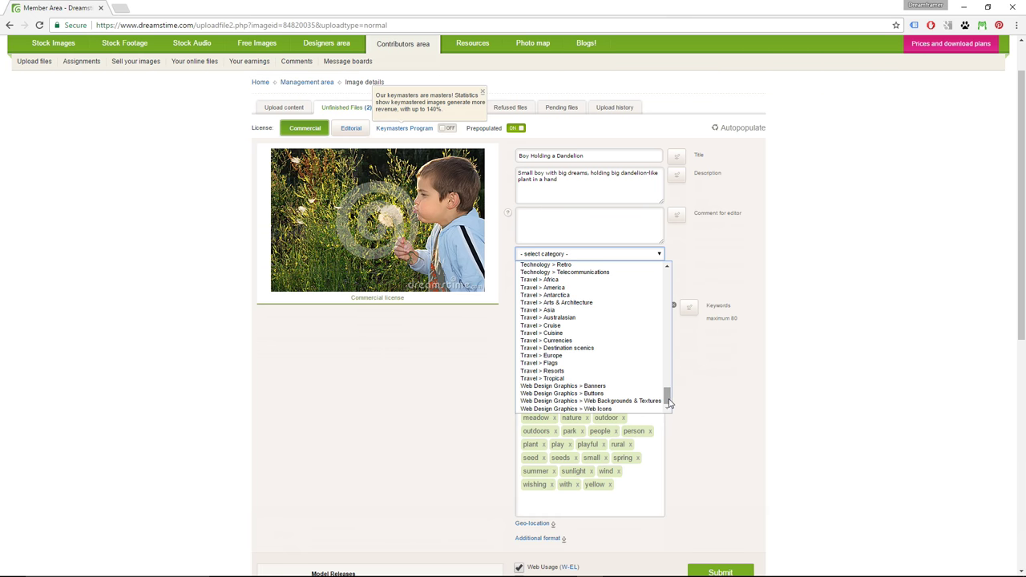
left_click_drag(666, 395, 668, 374)
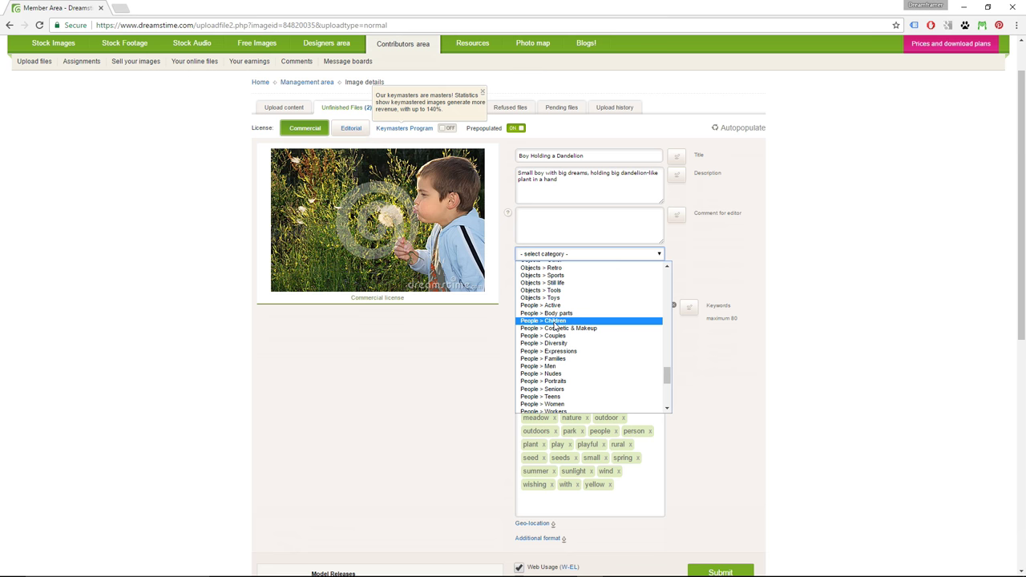
left_click(555, 322)
left_click(657, 271)
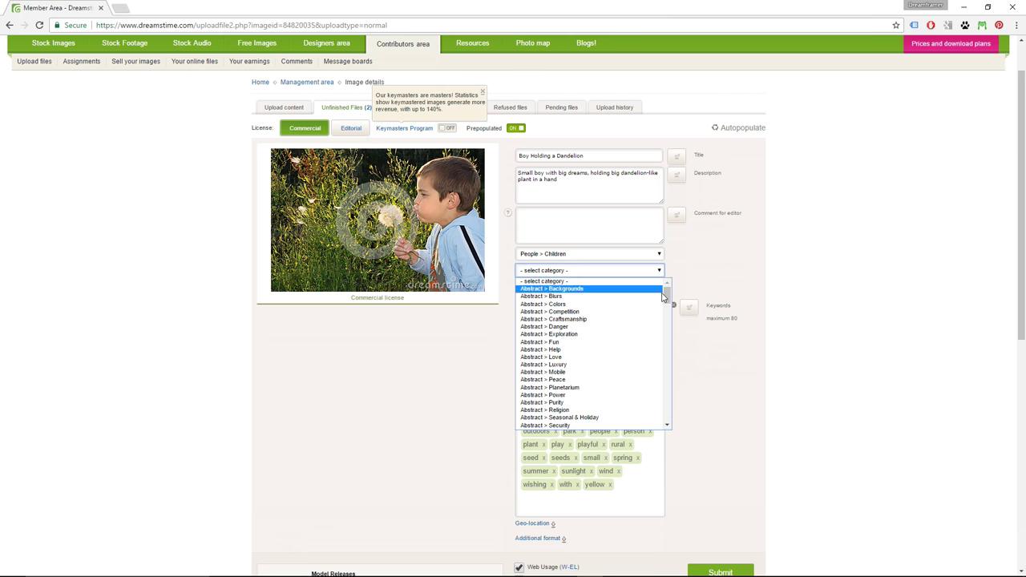
left_click_drag(669, 293, 665, 298)
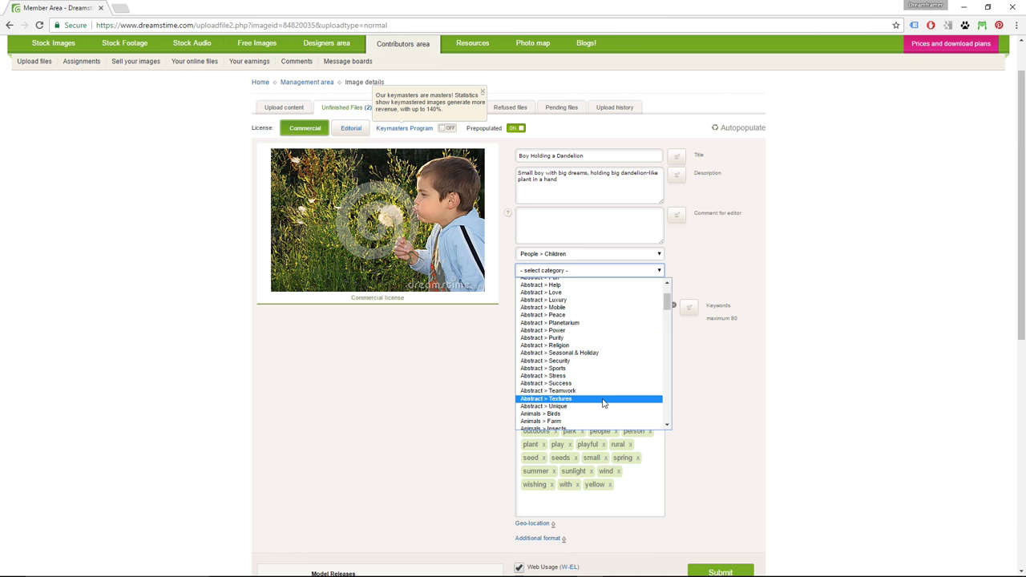
left_click_drag(669, 308, 670, 303)
scroll(669, 303, "up", 1)
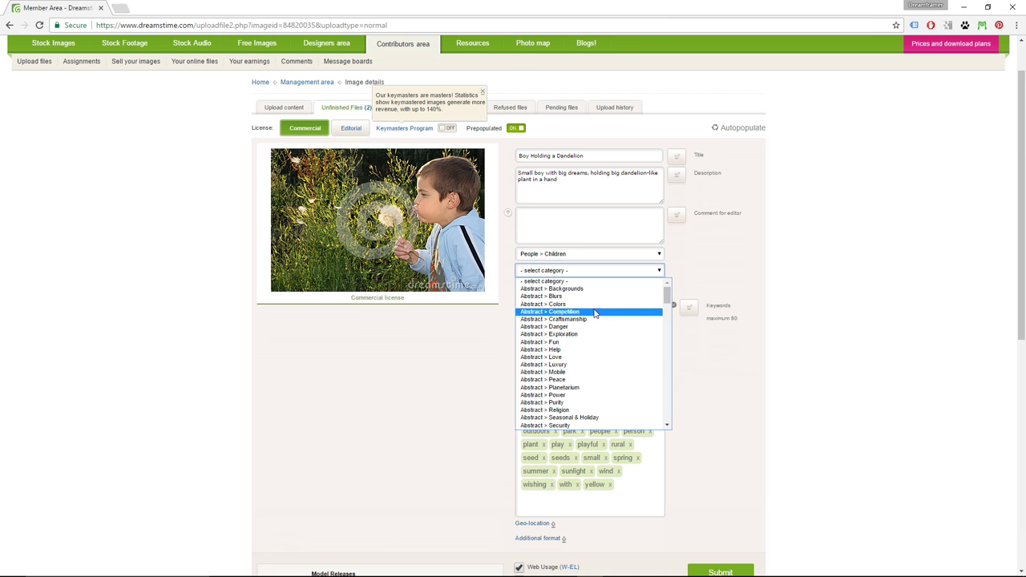
left_click(578, 342)
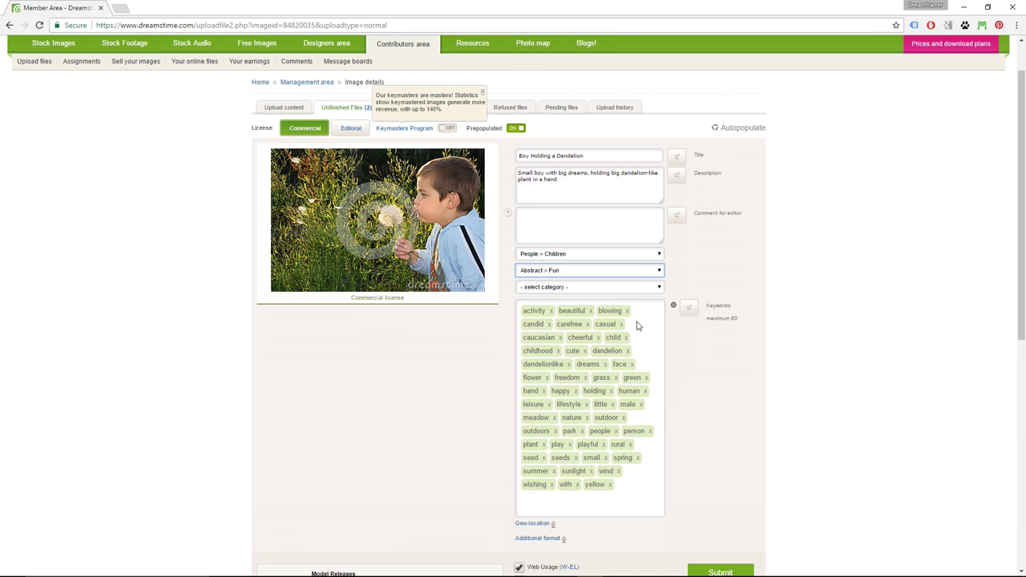
left_click(657, 288)
left_click_drag(667, 308, 666, 390)
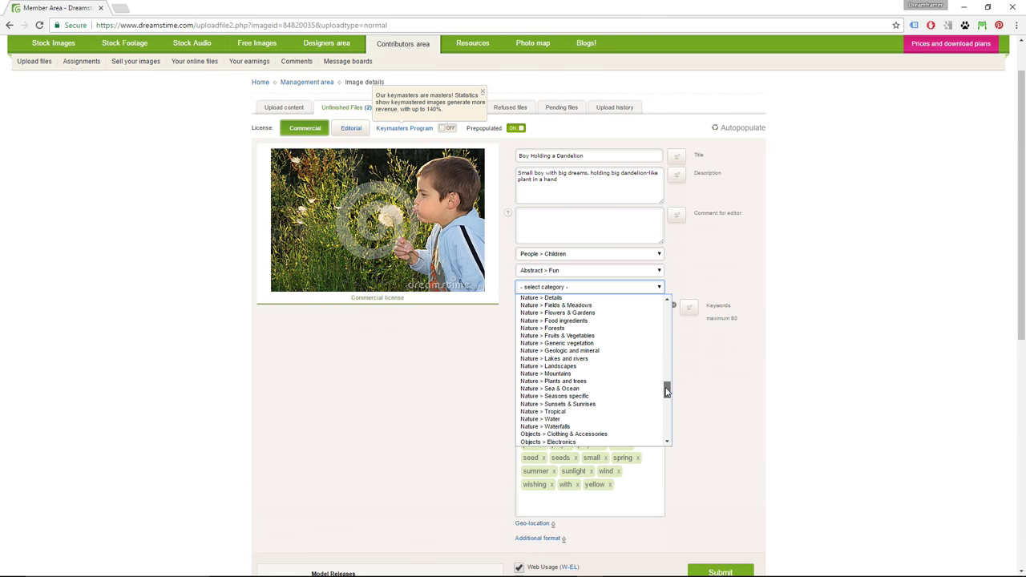
left_click(598, 397)
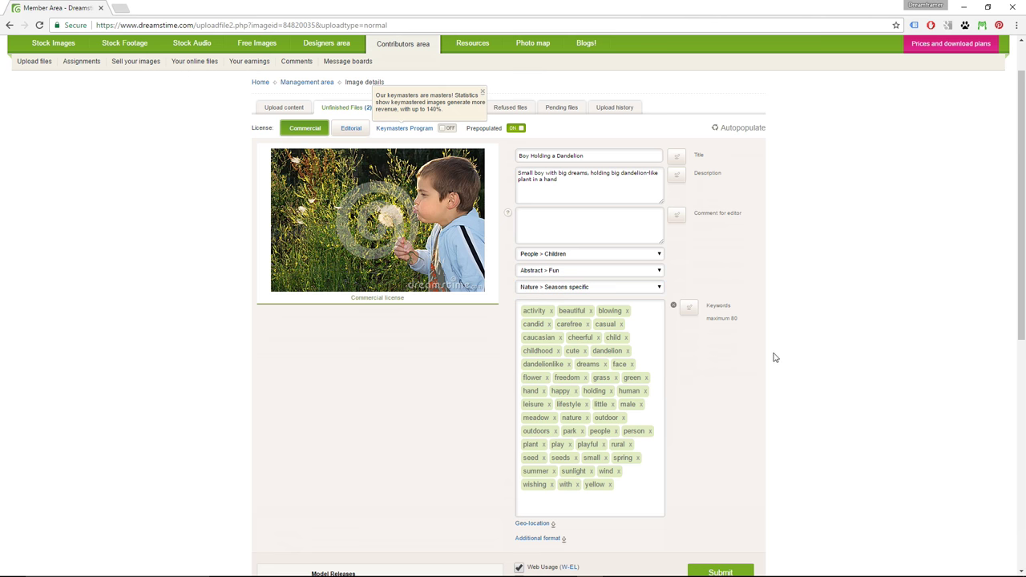
scroll(772, 355, "down", 2)
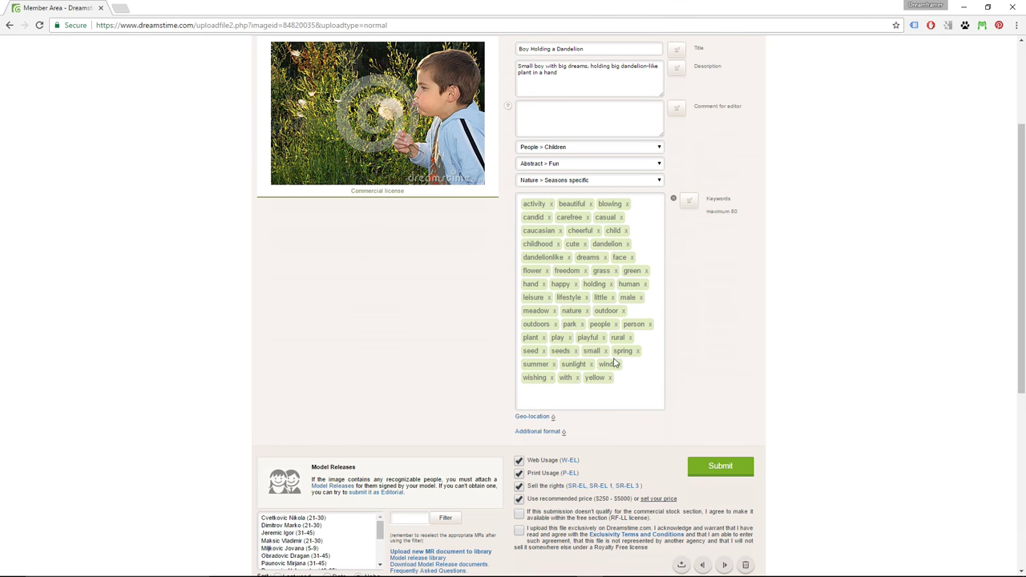
- Add the keyword springtime, then open the geo-location map to insert the location manually
left_click(558, 402)
key("Return")
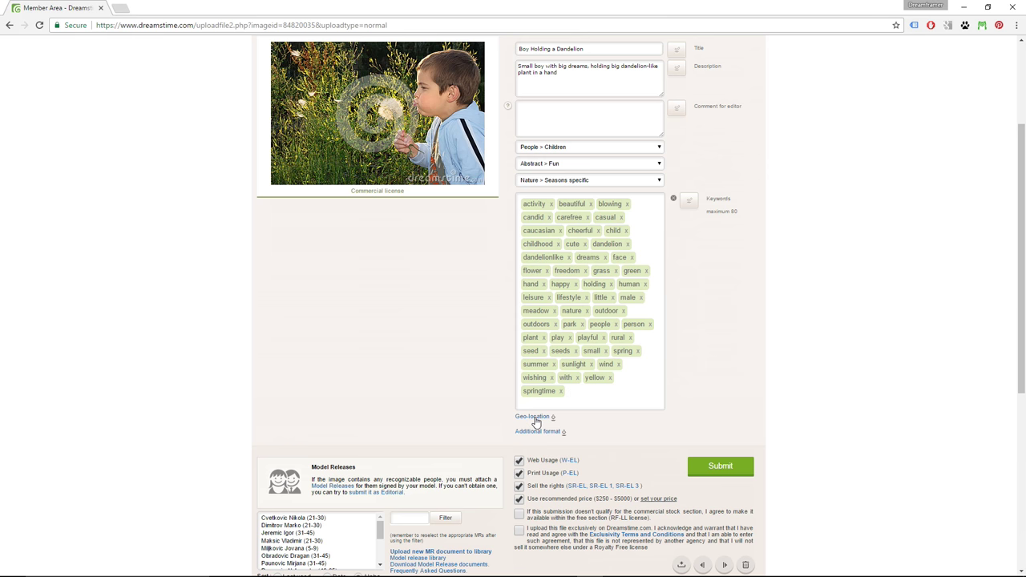
left_click(534, 417)
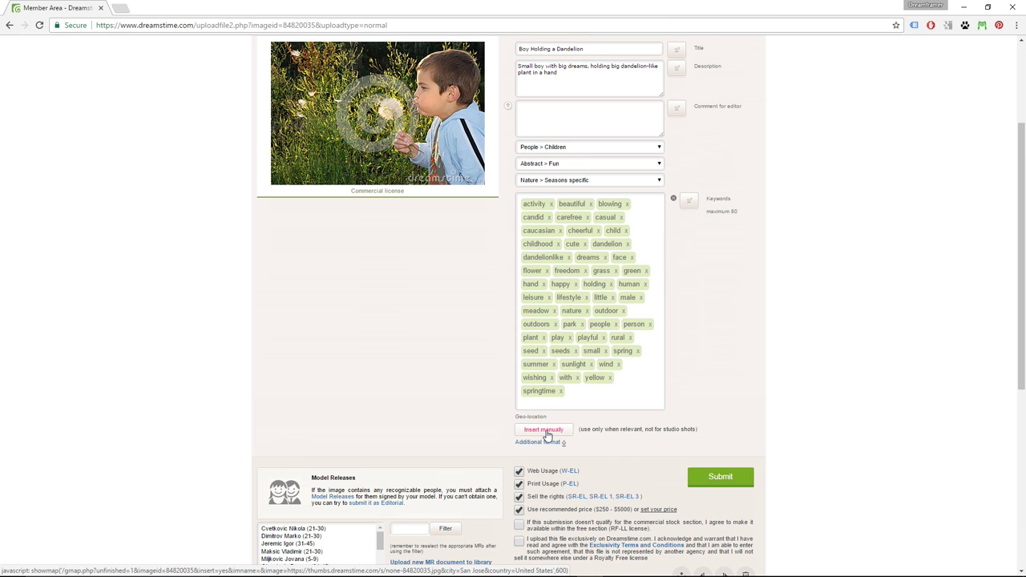
left_click(545, 435)
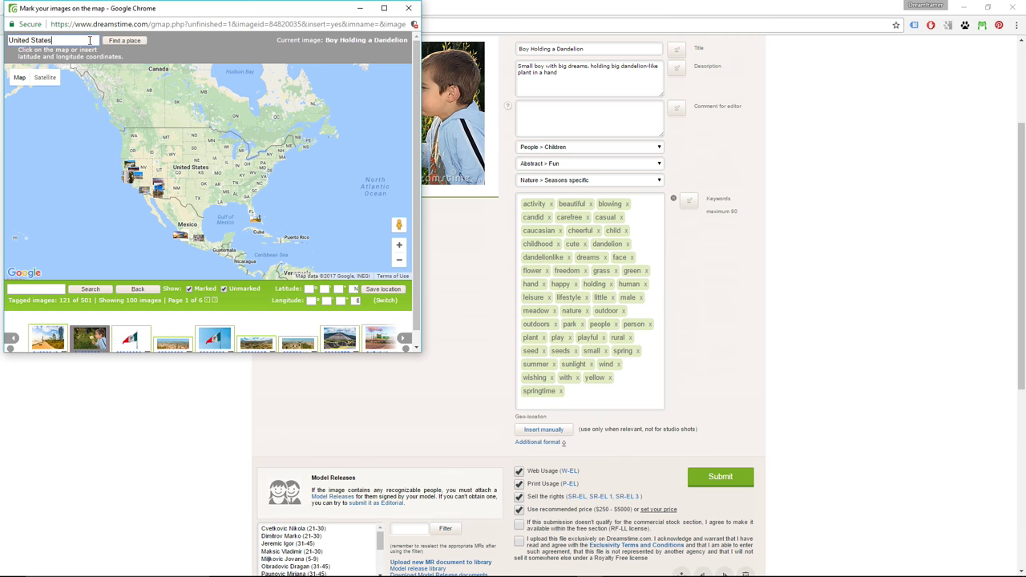
- Pin the photo near Dovehill in San Jose, California, save the location and close the map
key("ctrl+a")
type("San")
left_click(128, 41)
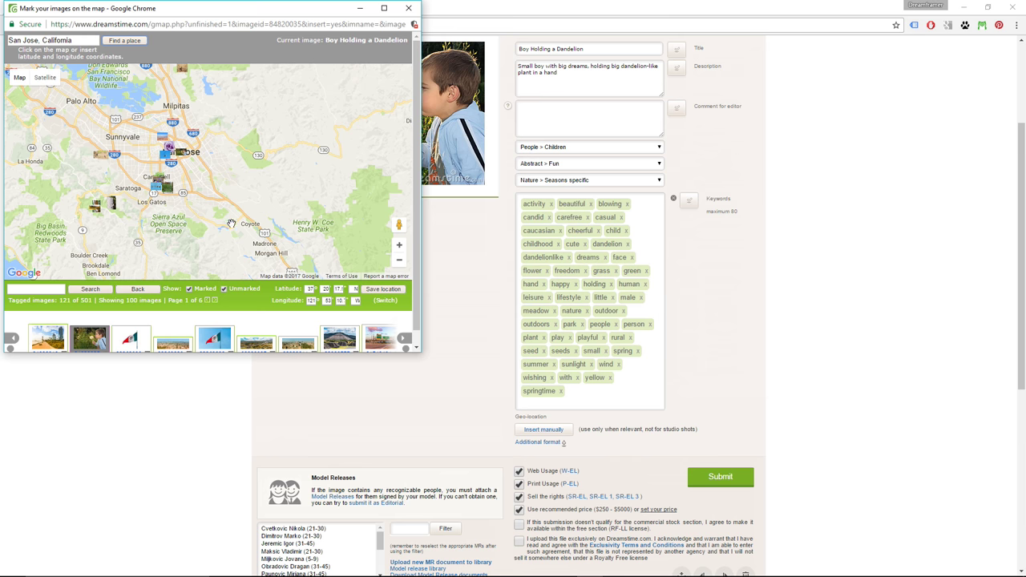
left_click(400, 247)
left_click(399, 247)
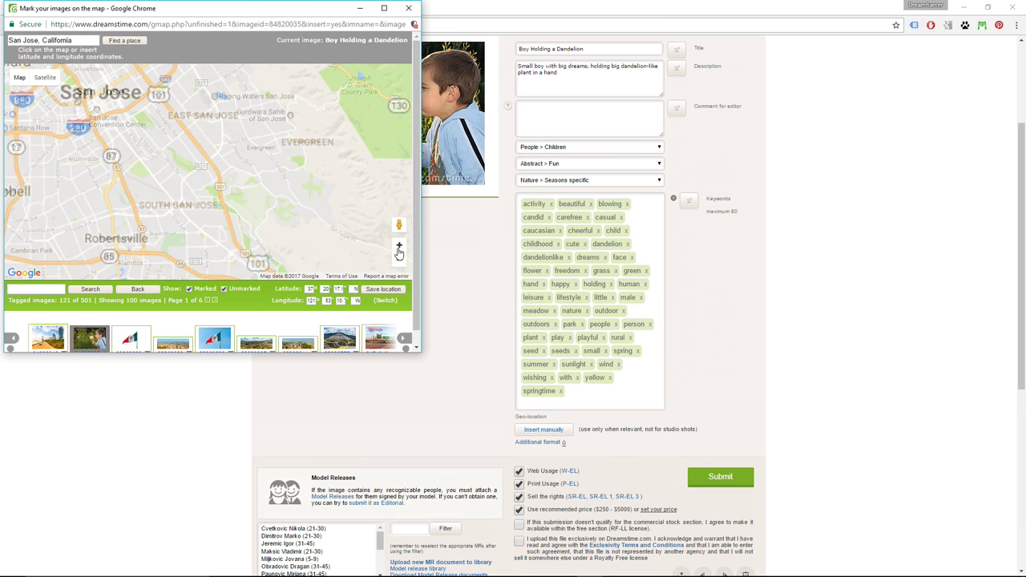
scroll(249, 153, "up", 2)
left_click(246, 147)
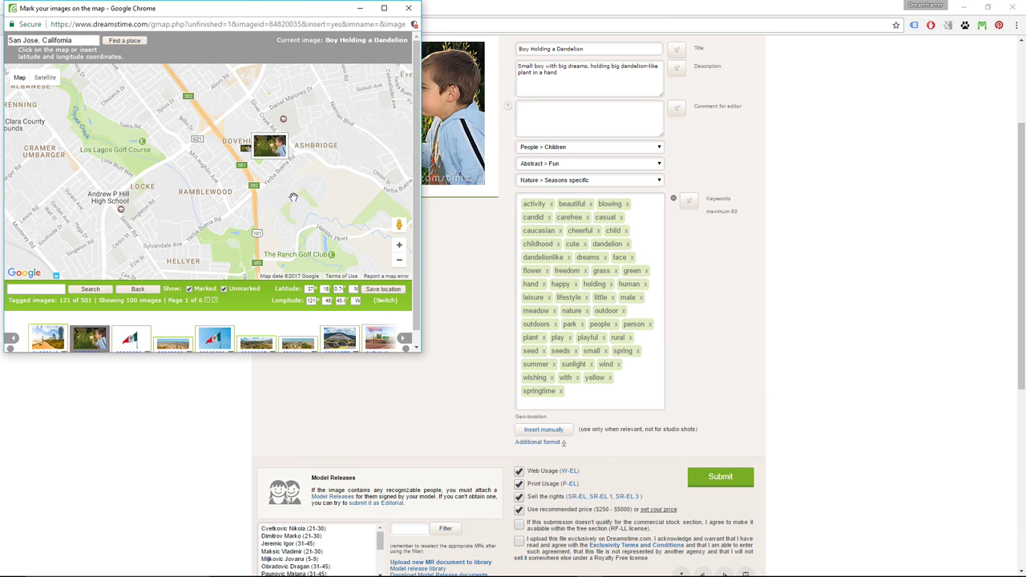
left_click(370, 290)
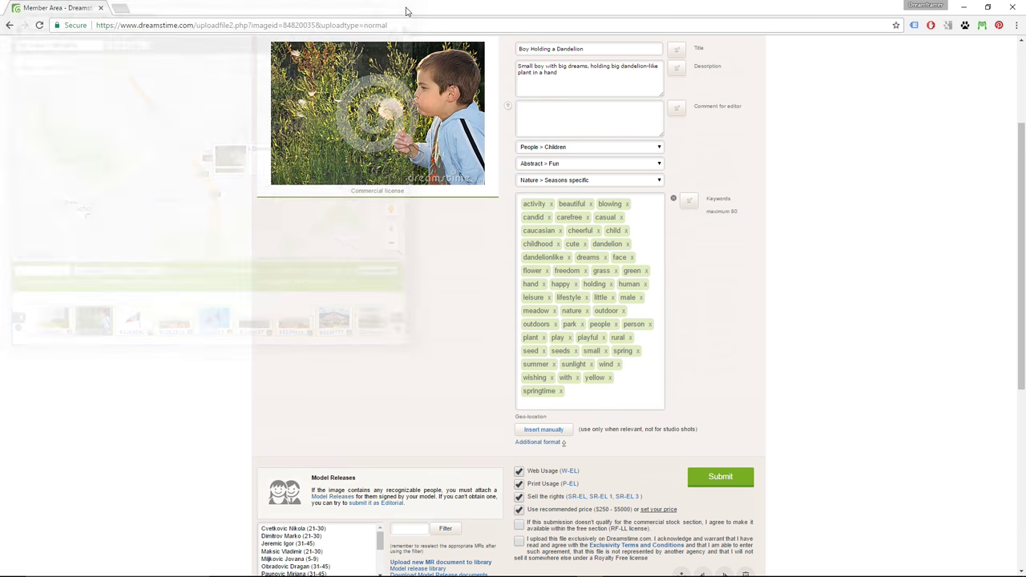
left_click(408, 8)
scroll(725, 329, "down", 1)
scroll(725, 329, "down", 3)
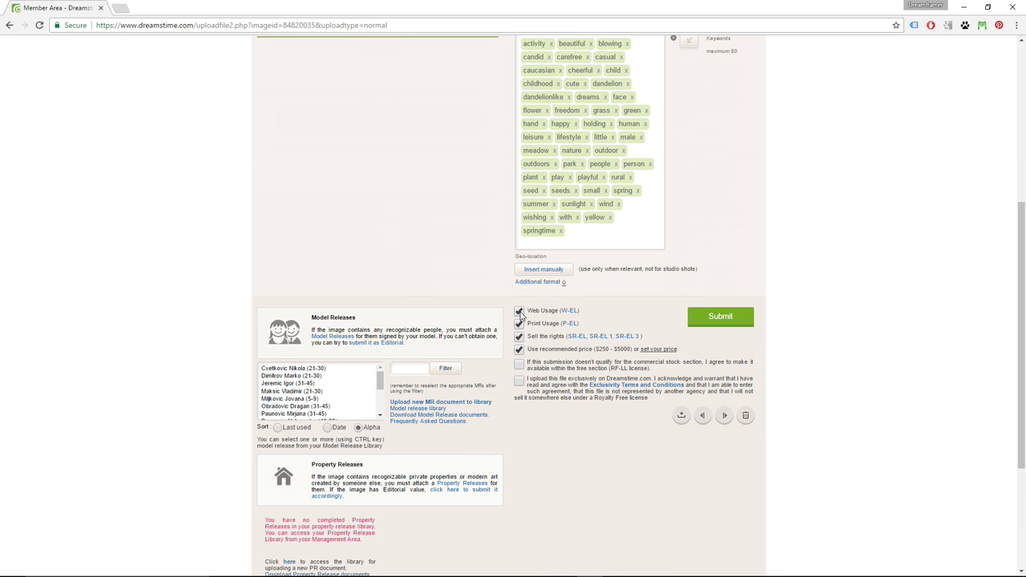
left_click(519, 350)
left_click_drag(529, 337, 566, 337)
left_click_drag(595, 350, 632, 351)
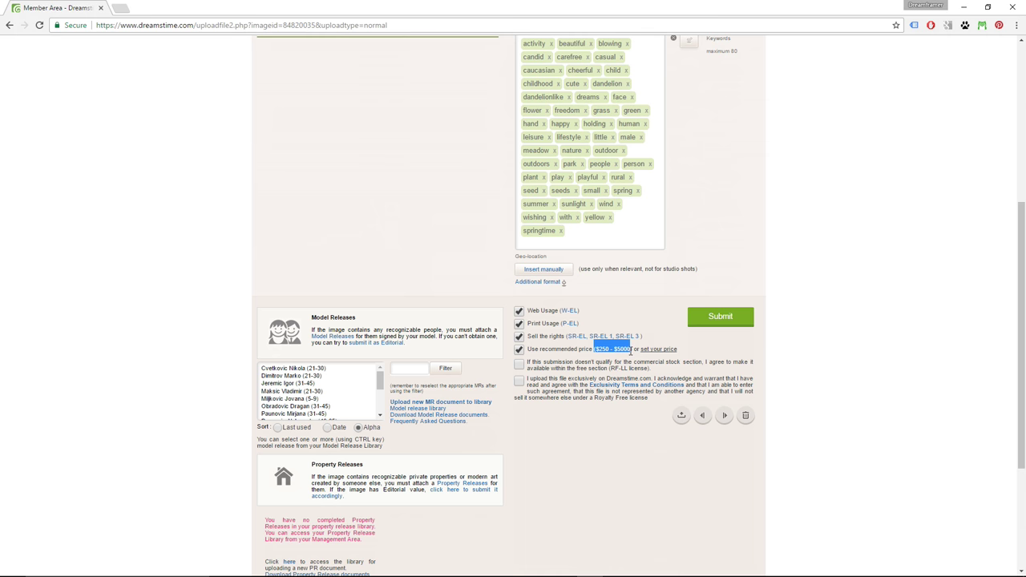
left_click(615, 357)
left_click(519, 350)
left_click(519, 350)
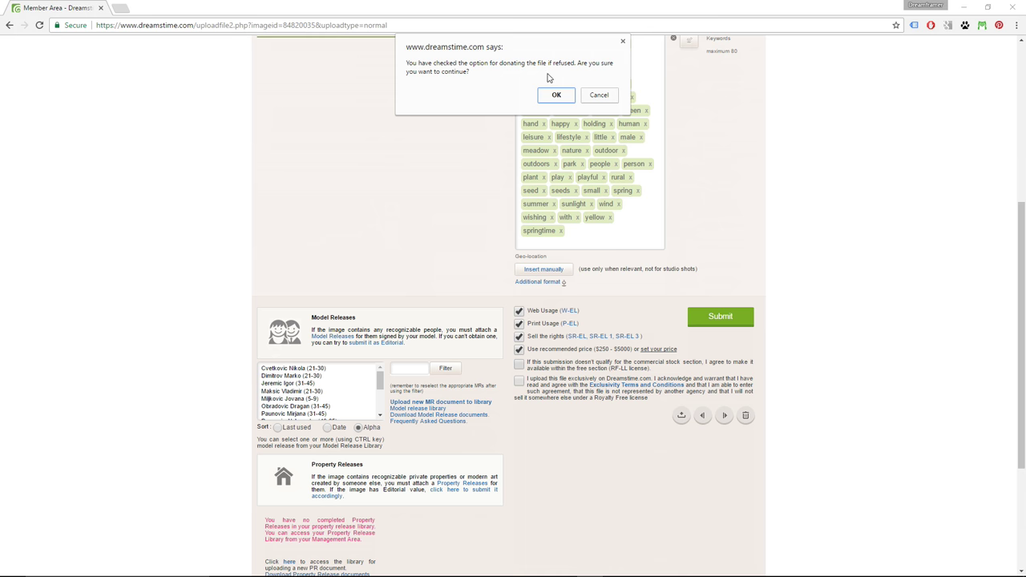
left_click(601, 98)
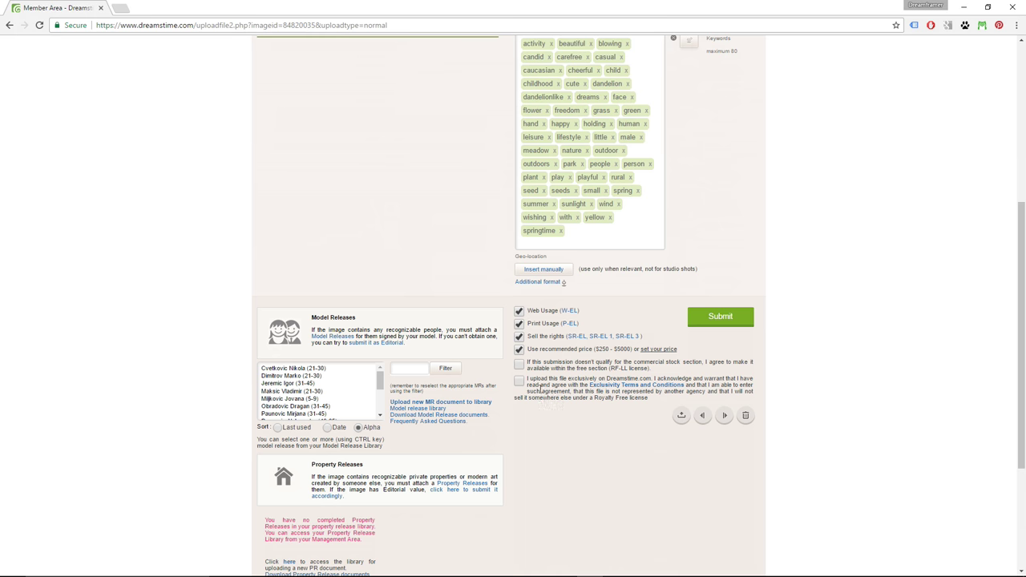
left_click(519, 383)
scroll(158, 334, "down", 2)
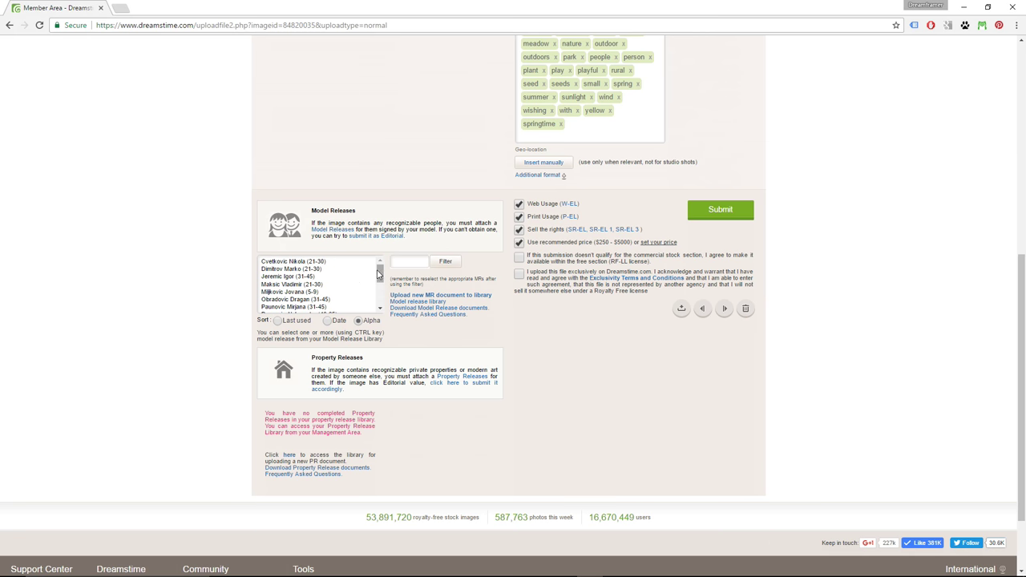
mouse_move(379, 275)
left_mouse_down()
mouse_move(380, 298)
mouse_move(380, 268)
left_mouse_up()
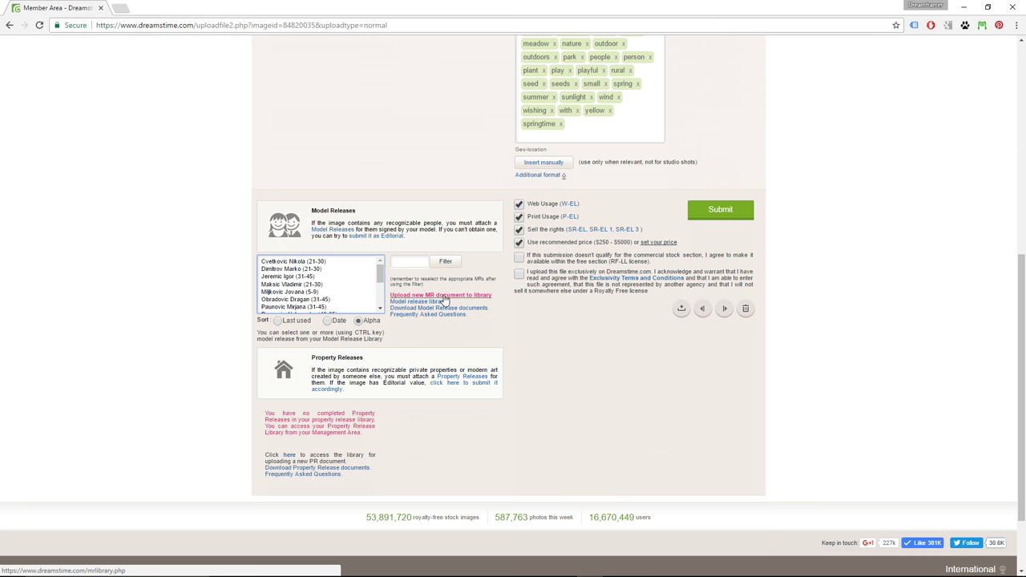
- Start a new model release: age 5-9, ethnicity Other, male, country United States
left_click(449, 300)
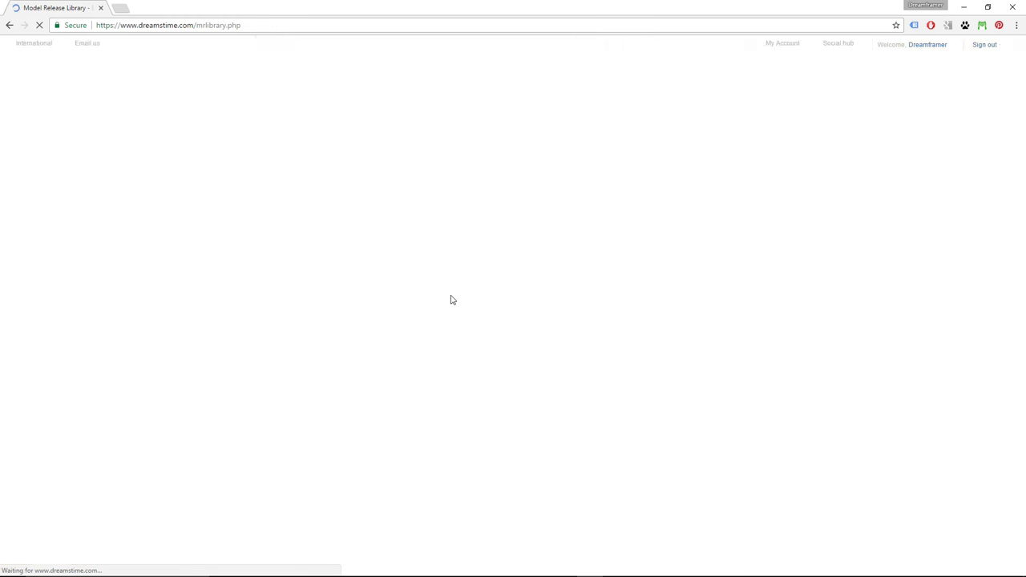
left_click(345, 258)
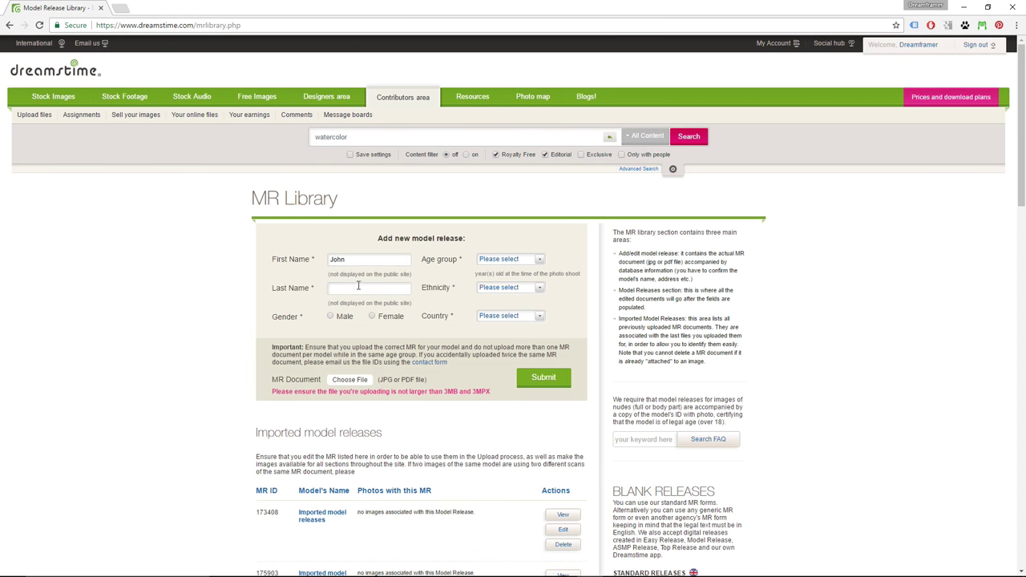
left_click(510, 259)
left_click(505, 291)
left_click(510, 287)
left_click(505, 305)
left_click(510, 315)
left_click(520, 75)
- Attach Release.jpg as the release document and return to the dandelion photo form
left_click(350, 380)
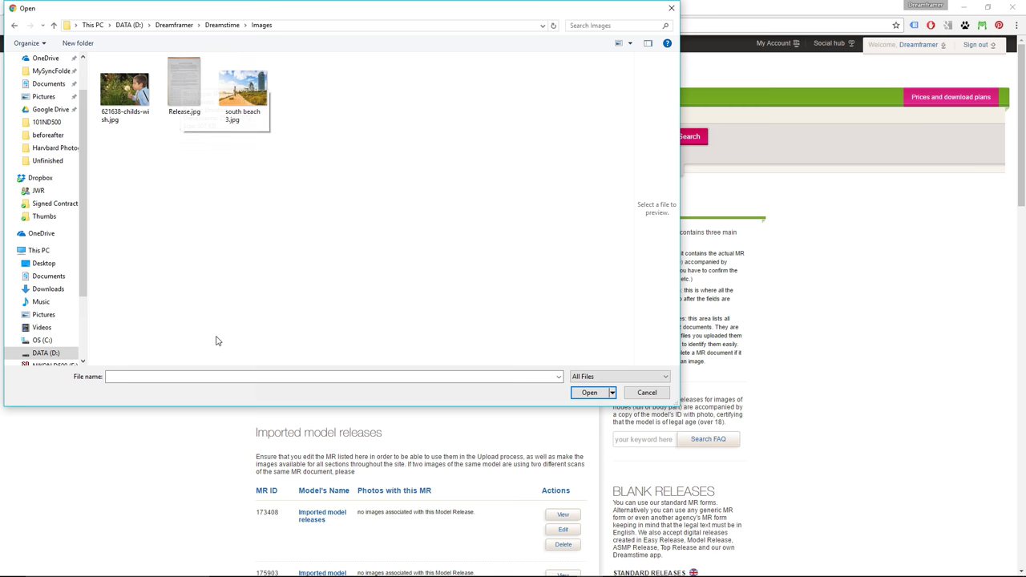
left_click(180, 114)
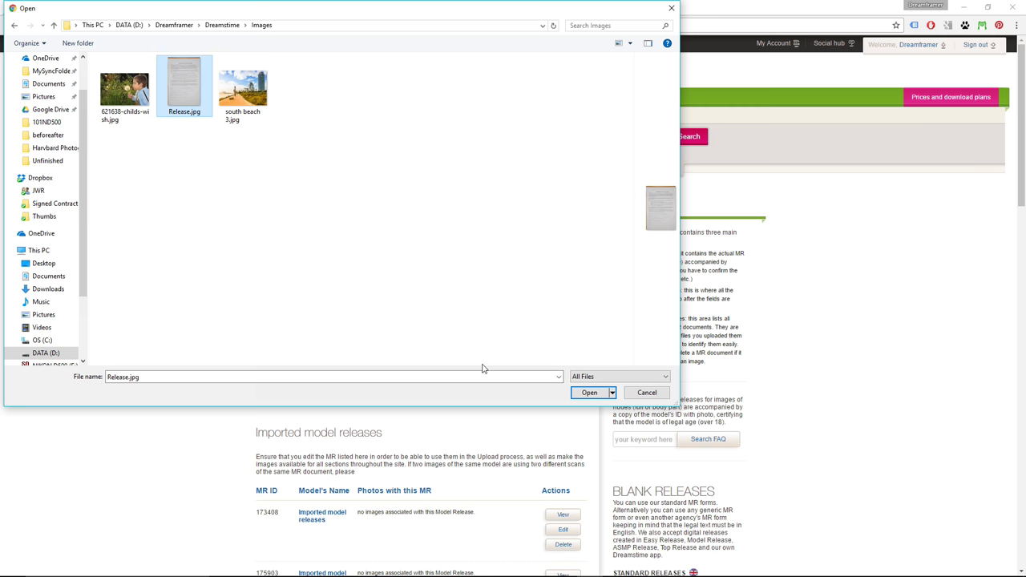
left_click(588, 392)
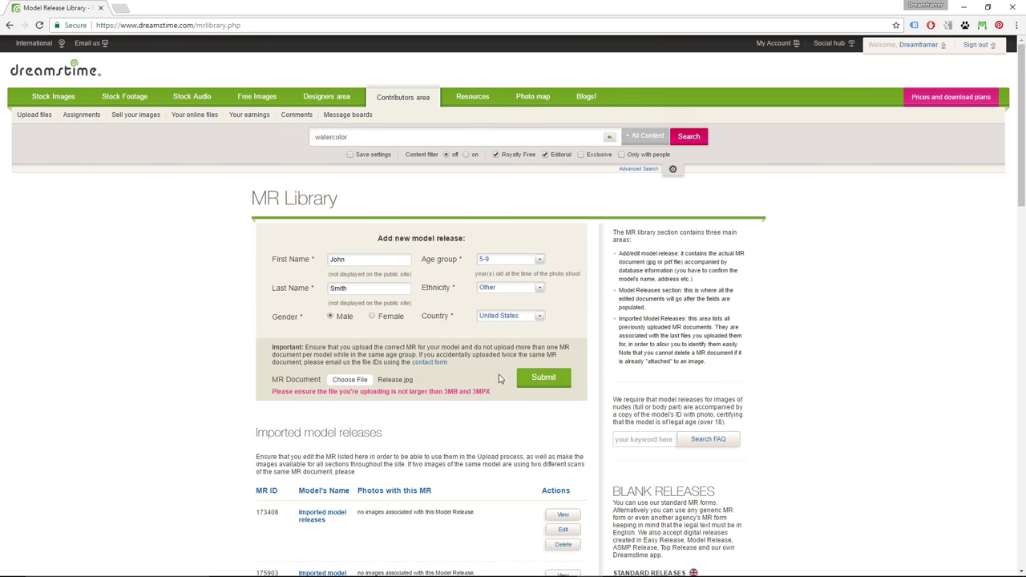
left_click(540, 379)
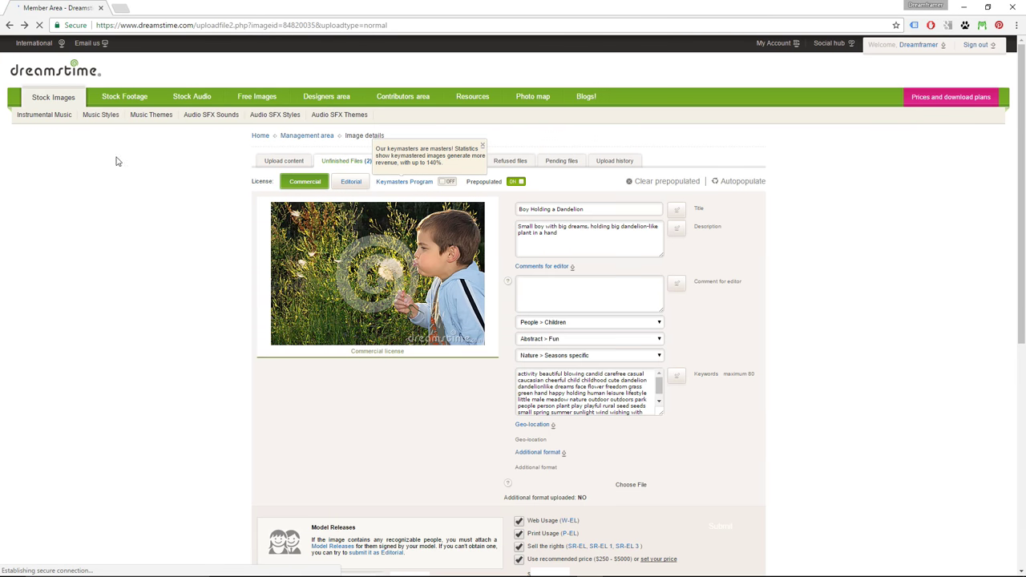
- Select a 5-9 model release, then delete the dandelion photo and confirm
scroll(670, 296, "down", 4)
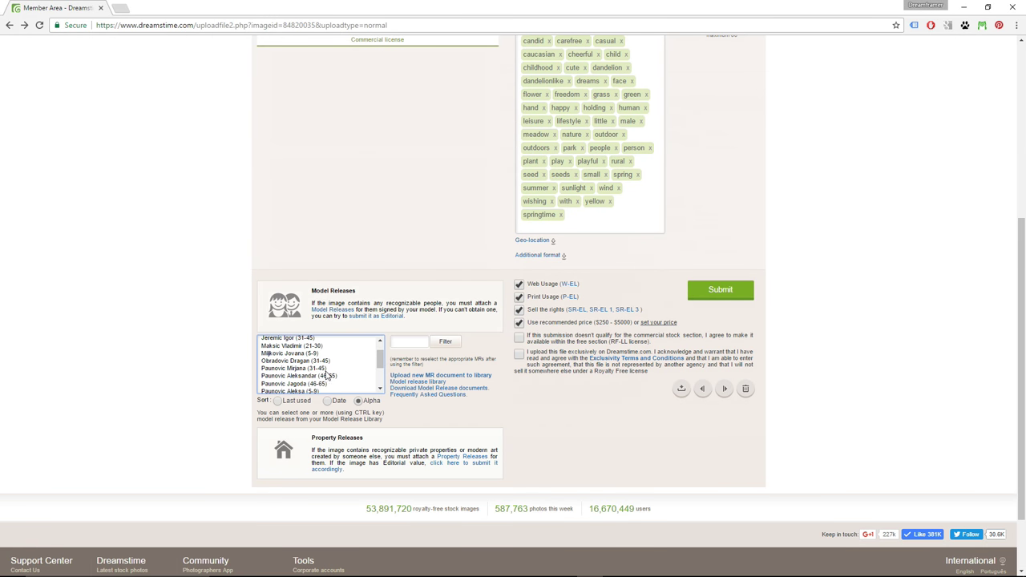
scroll(298, 362, "down", 2)
left_click(298, 349)
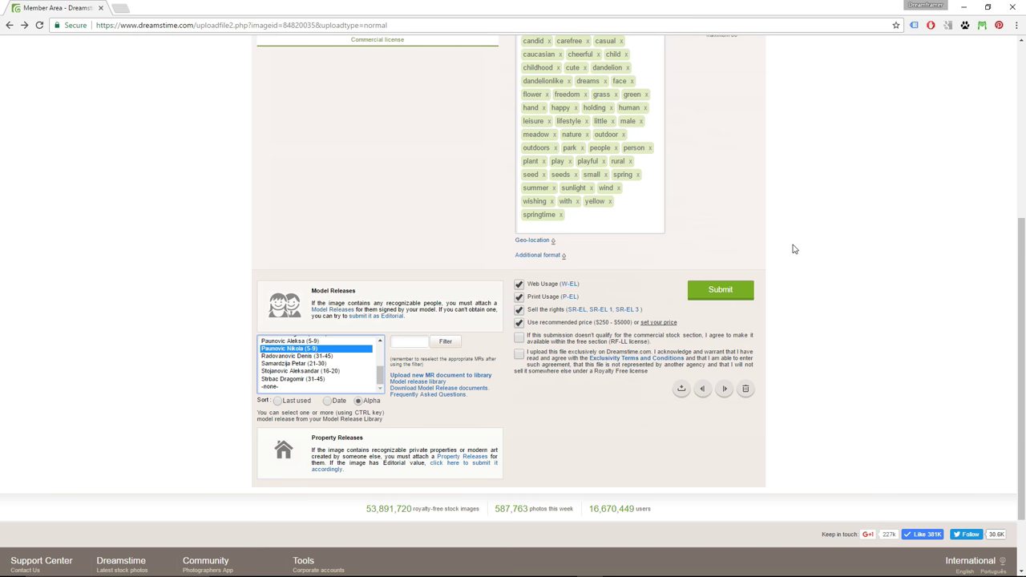
left_click(745, 391)
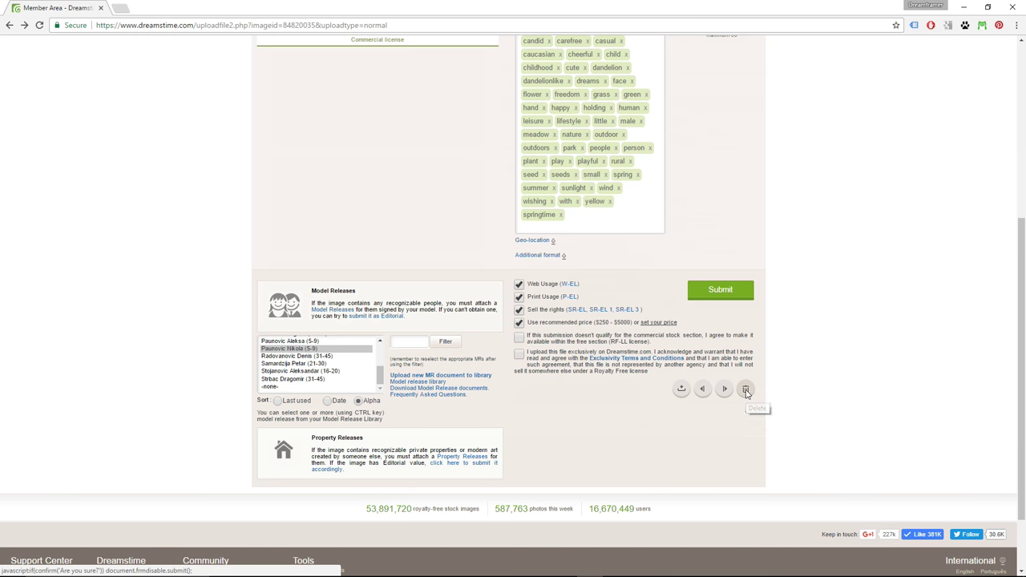
left_click(559, 90)
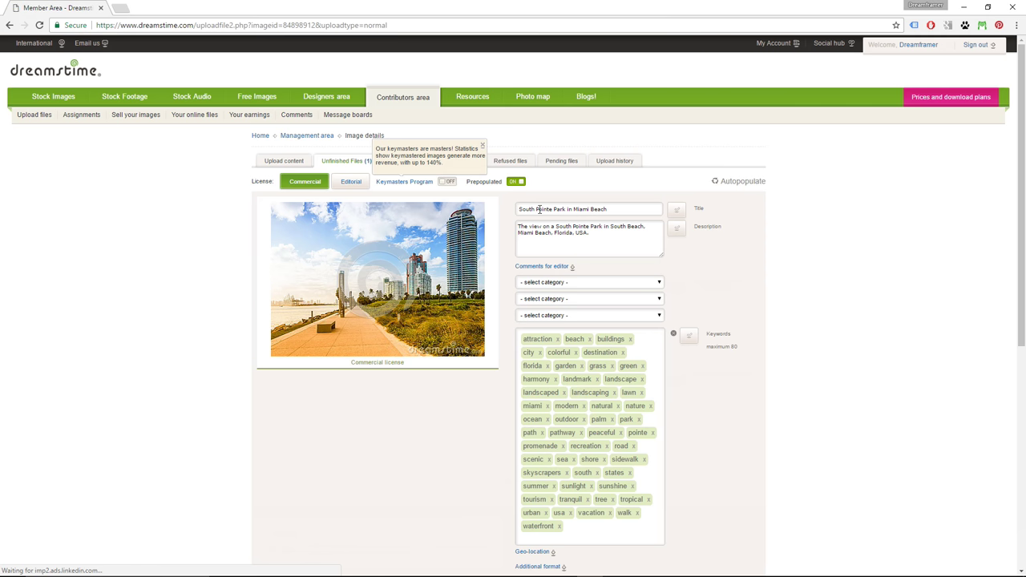
- Assign Travel > Destination scenics, Travel > America and Travel > Tropical as the photo's three categories
left_click(560, 266)
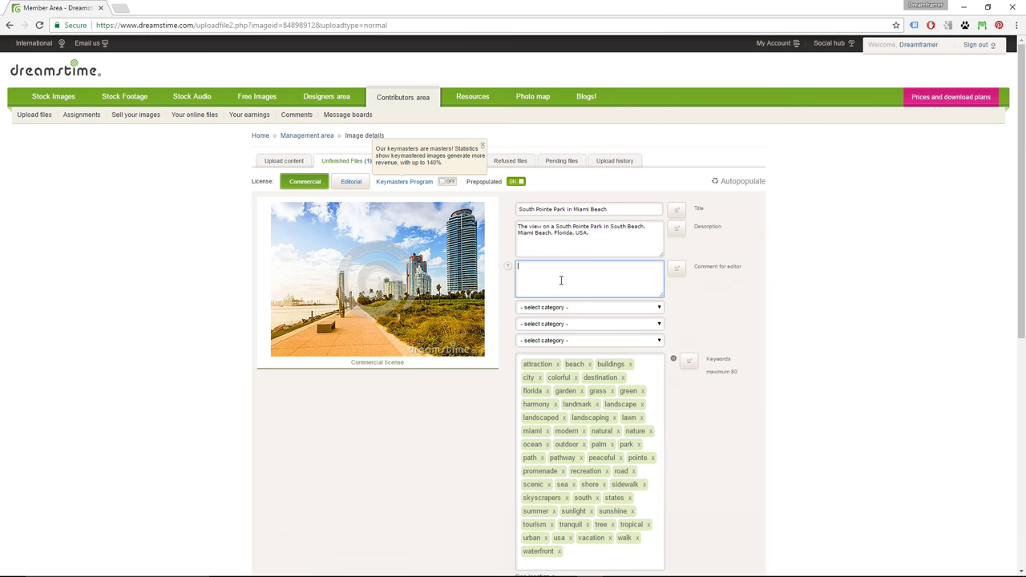
left_click(573, 309)
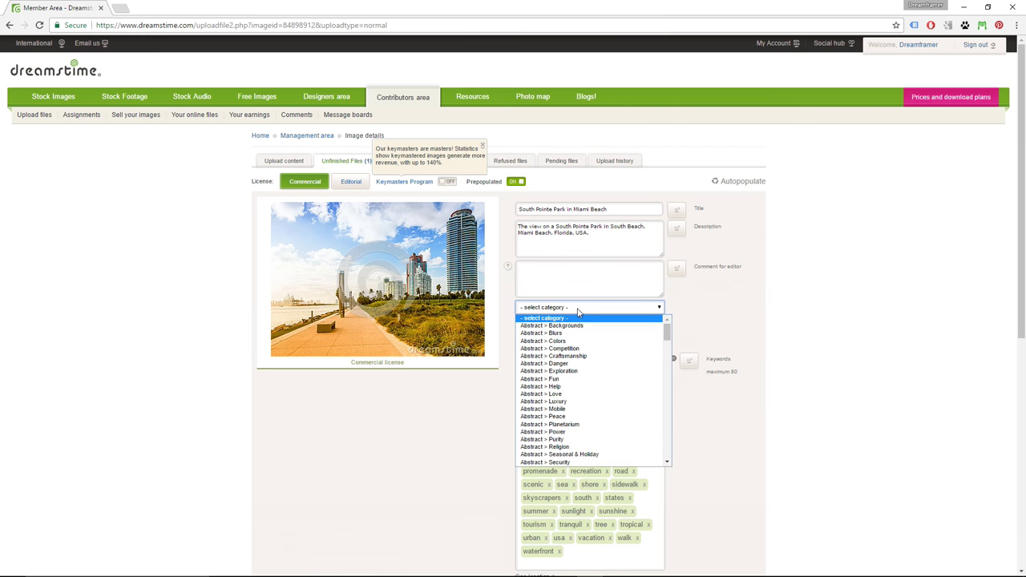
left_click_drag(665, 335, 665, 451)
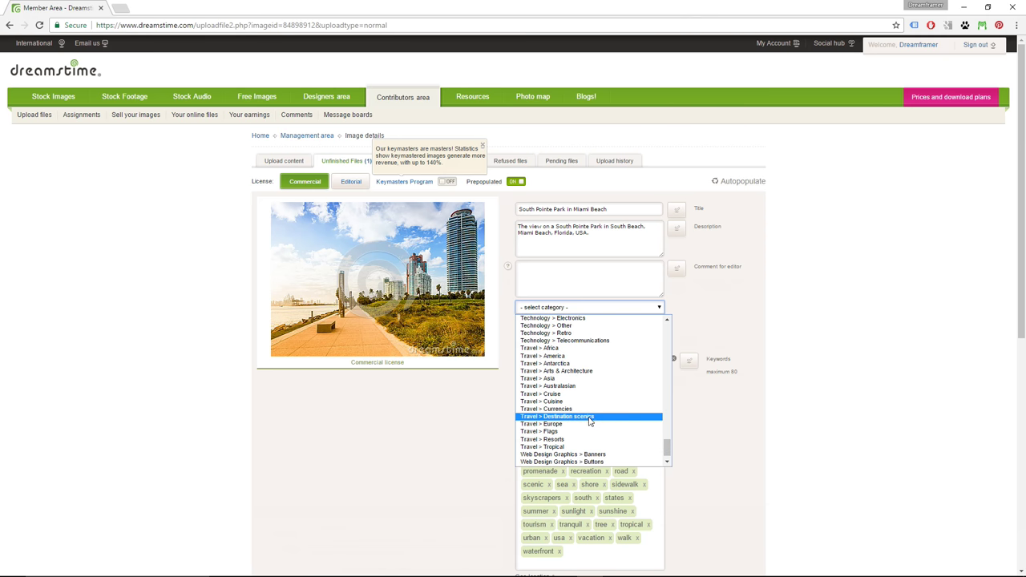
left_click(583, 417)
left_click(656, 324)
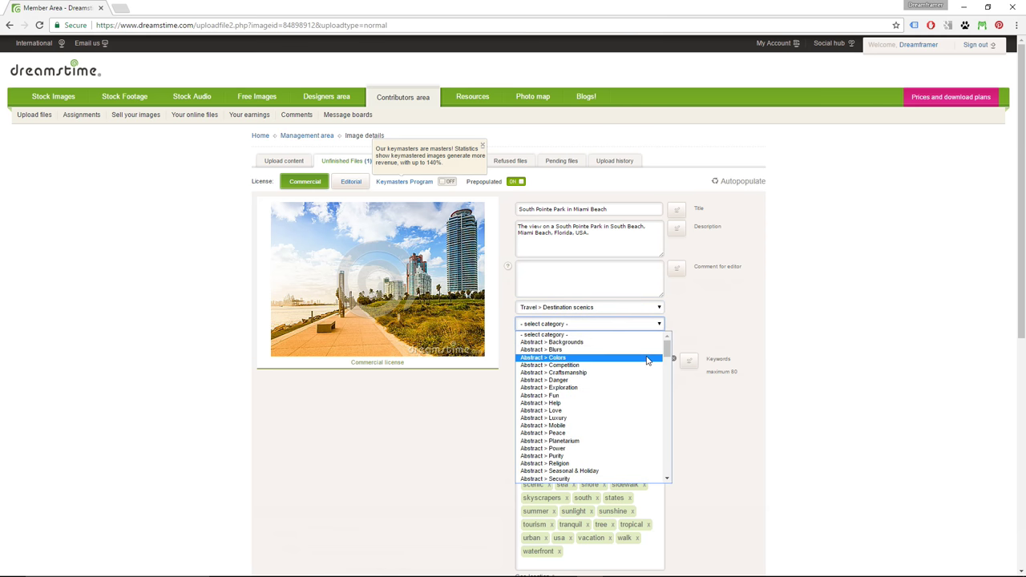
left_click_drag(668, 347, 666, 468)
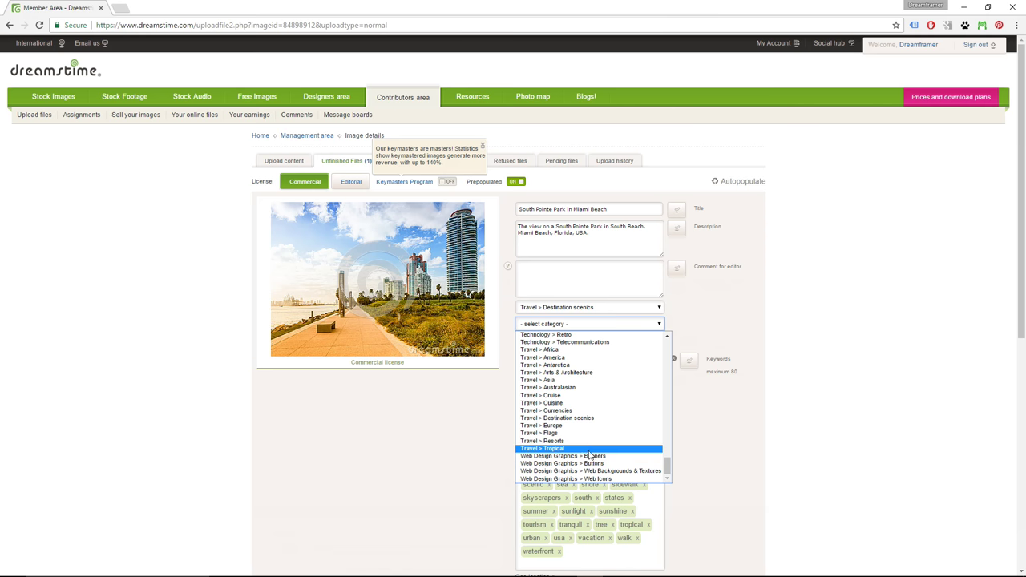
left_click(559, 358)
left_click(655, 341)
left_click_drag(667, 355, 666, 489)
left_click(553, 464)
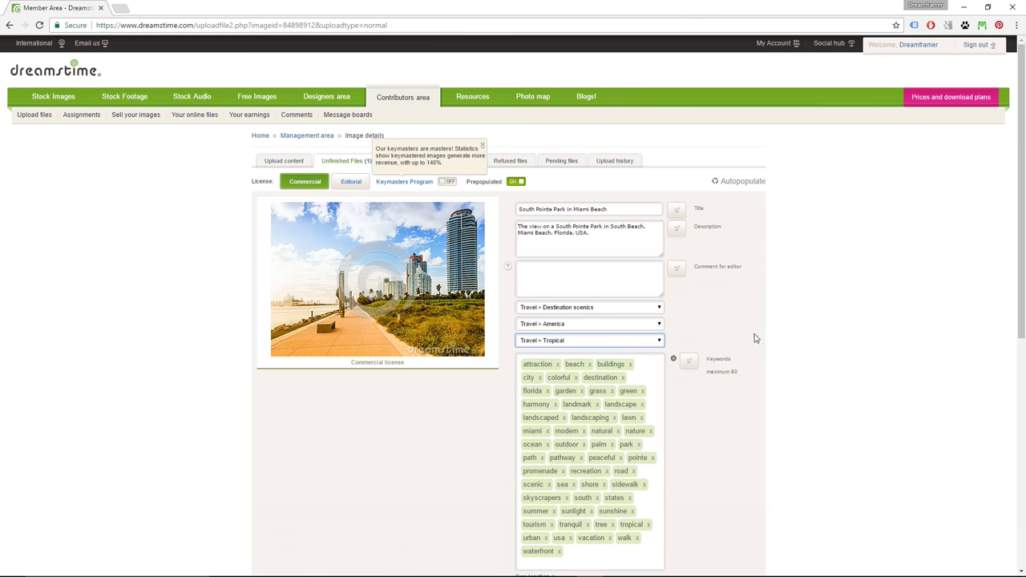
left_click(782, 305)
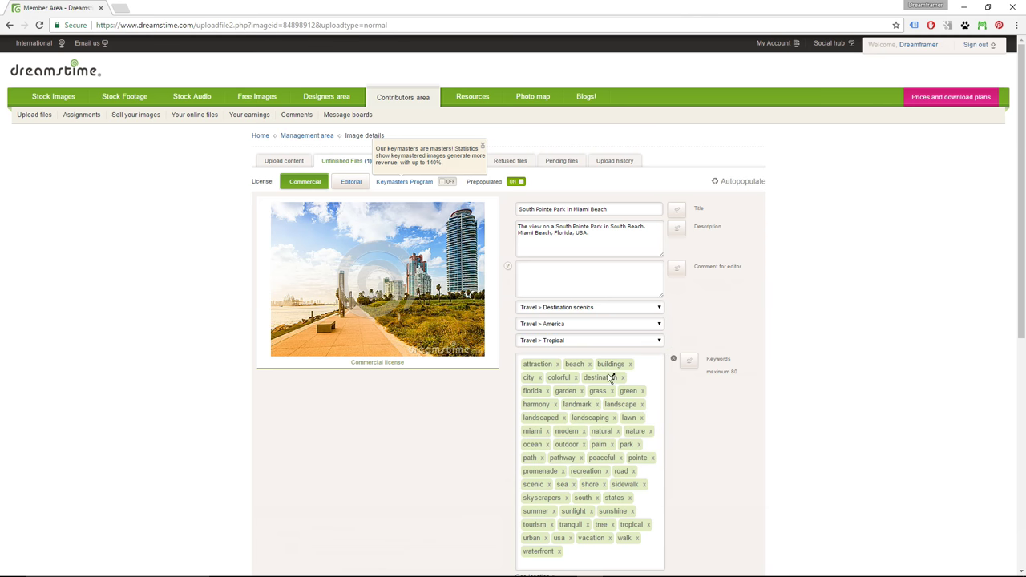
scroll(793, 316, "down", 3)
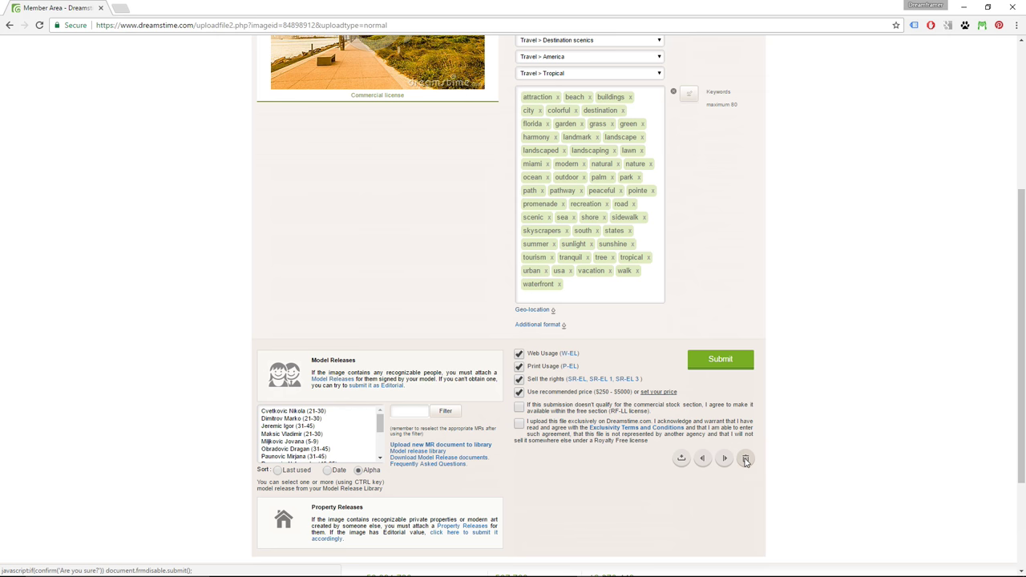
- Delete the unfinished beach photo submission, then check Pending files, which lists no images
left_click(746, 459)
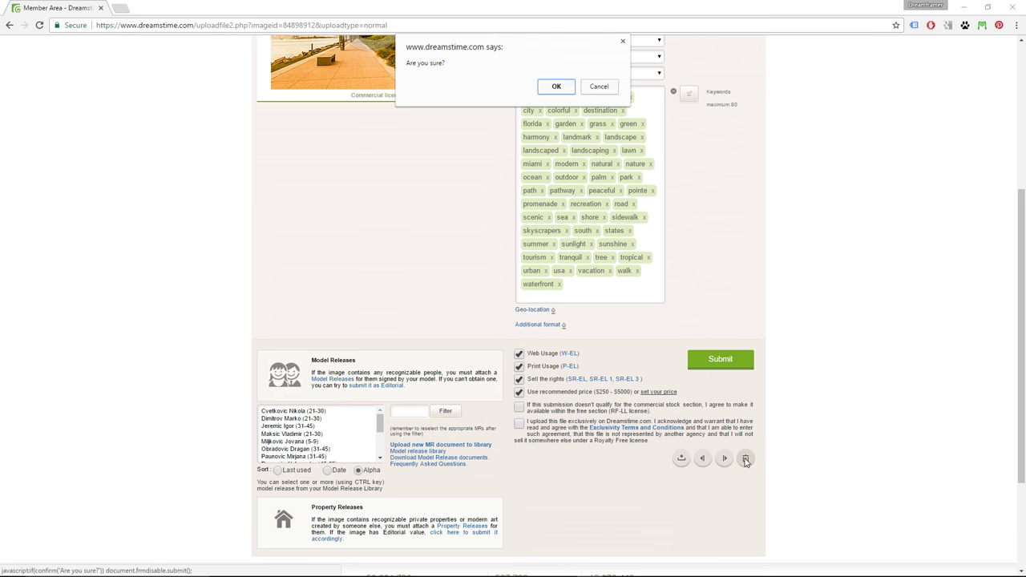
left_click(557, 92)
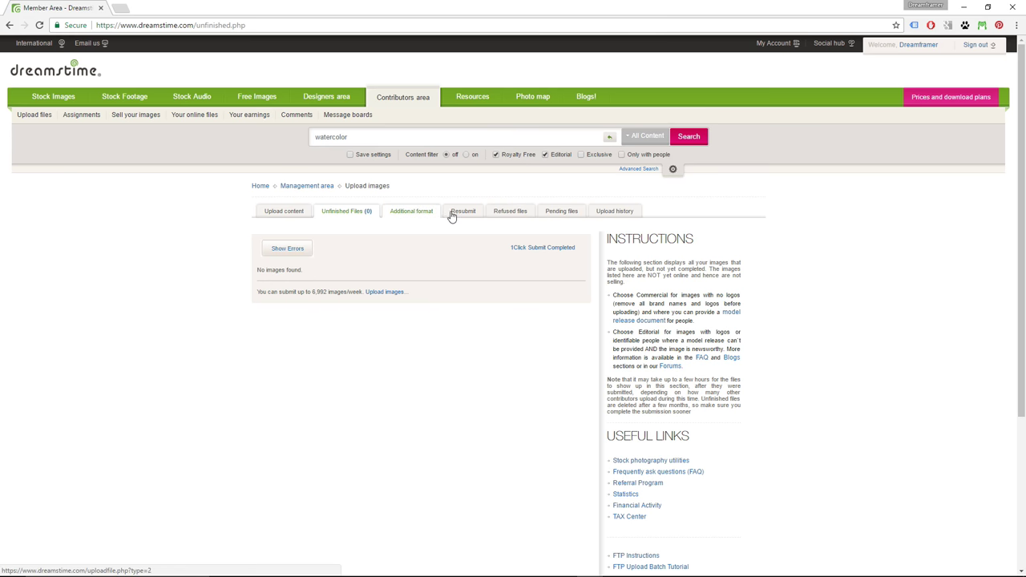
left_click(562, 214)
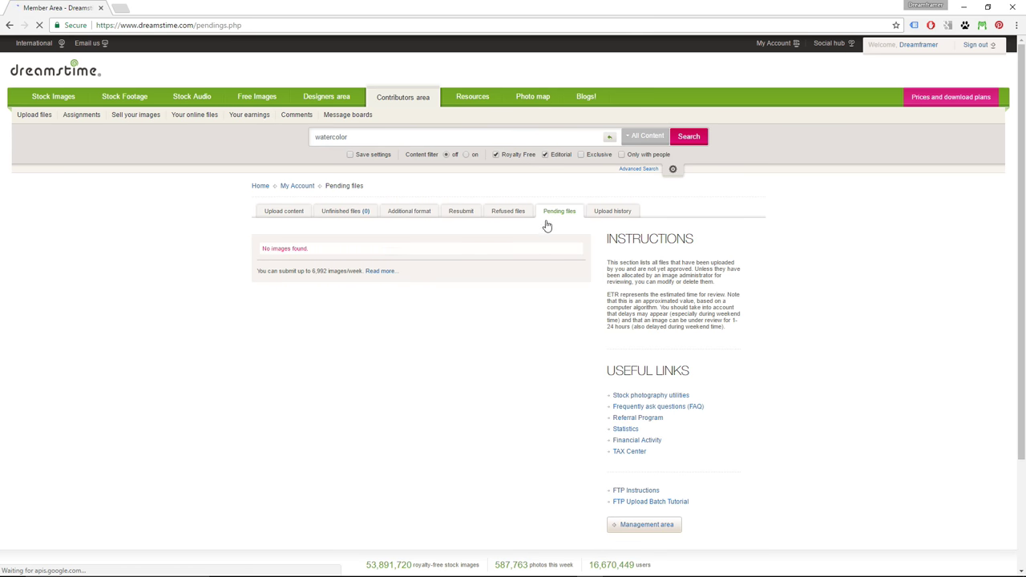
left_click_drag(320, 251, 263, 251)
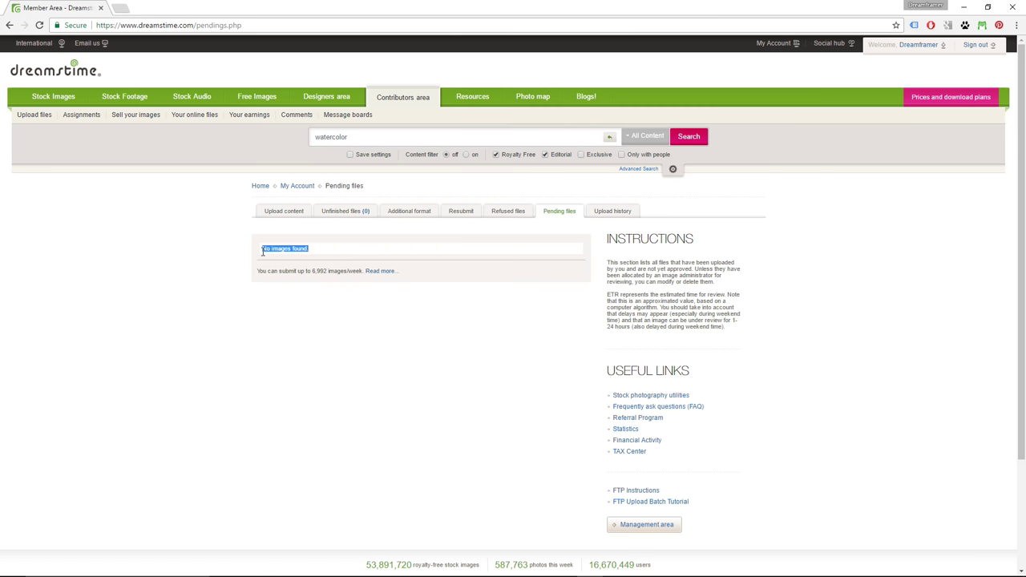
left_click(380, 247)
- Add 621638-childs-wish.jpg and south beach 3.jpg to Xpiks, importing their existing metadata
key("alt+Tab")
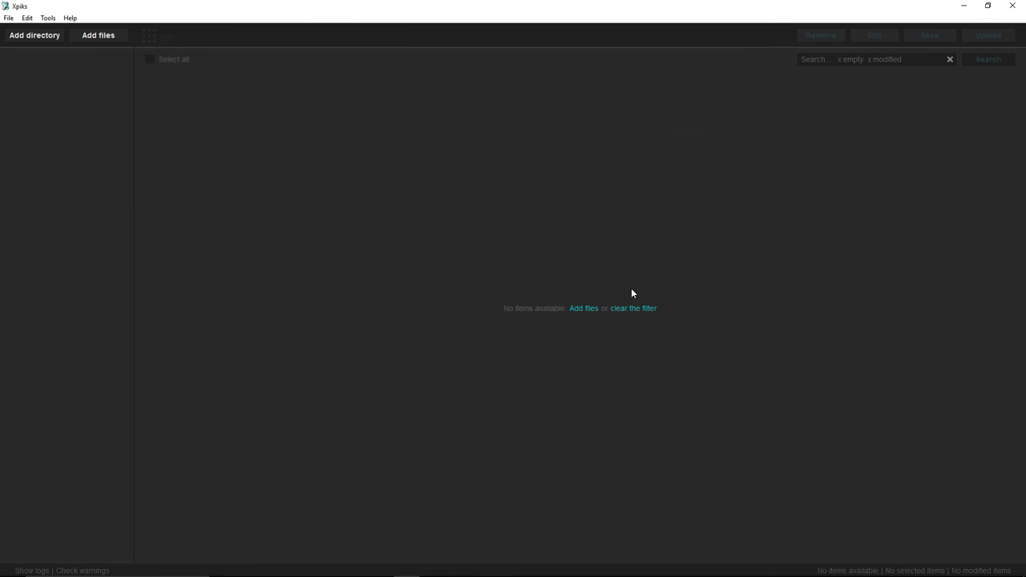
left_click(583, 309)
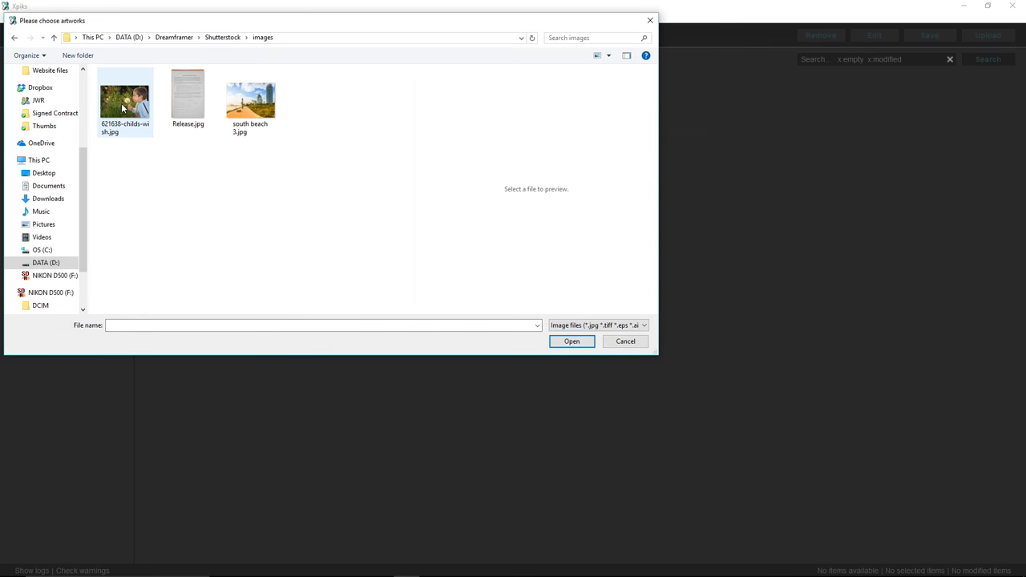
left_click(122, 108)
left_click(250, 102, "ctrl")
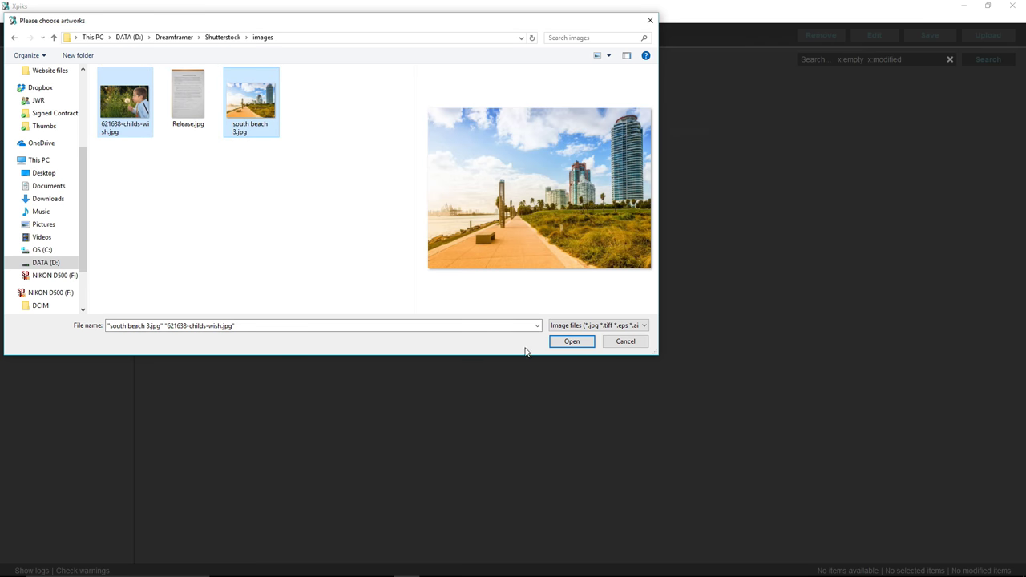
left_click(564, 341)
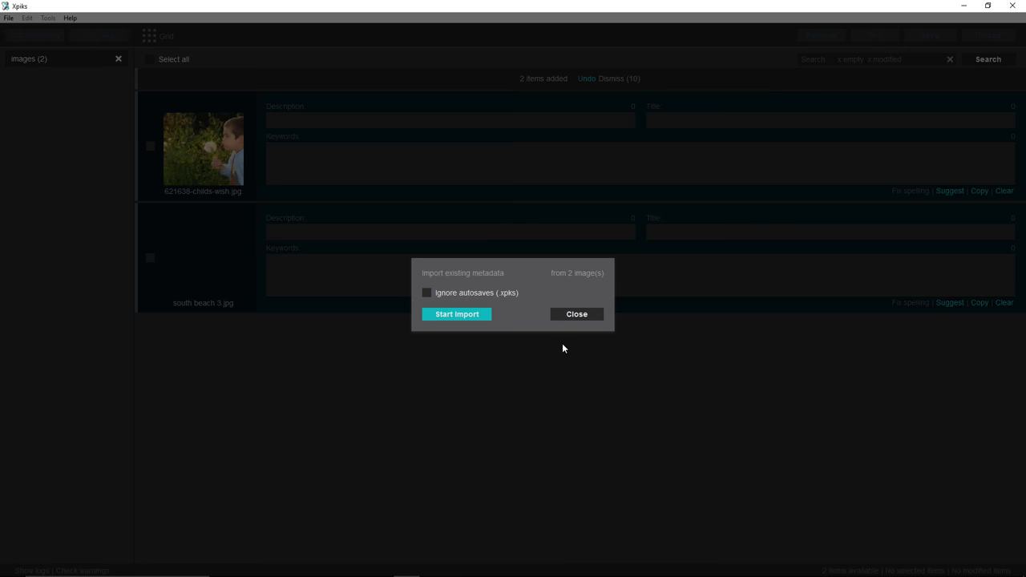
left_click(478, 315)
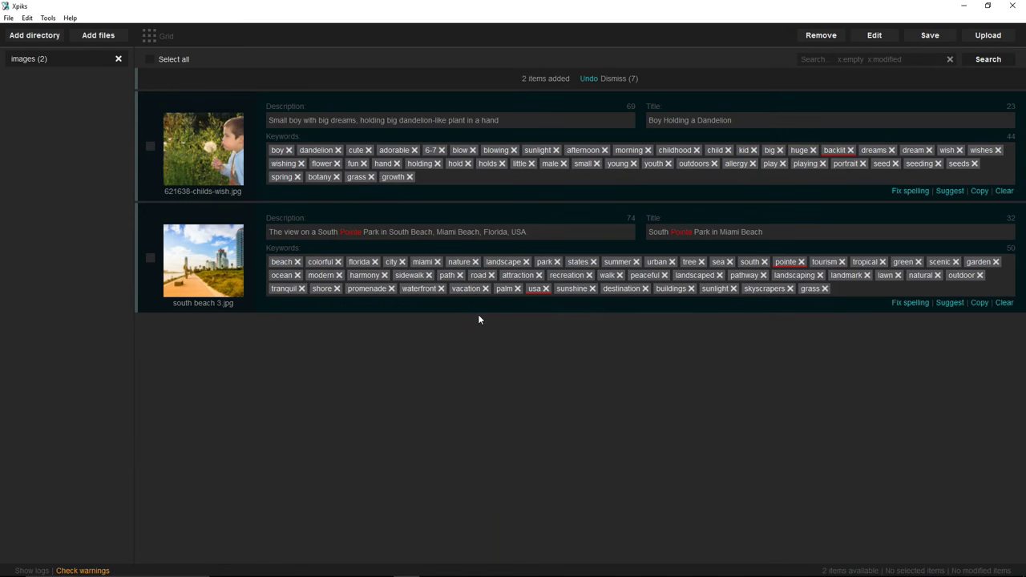
- Review the dandelion photo's description and title, and add 'green' and 'grass' as keywords
left_click(504, 119)
left_click_drag(503, 120, 269, 122)
left_click_drag(740, 121, 646, 121)
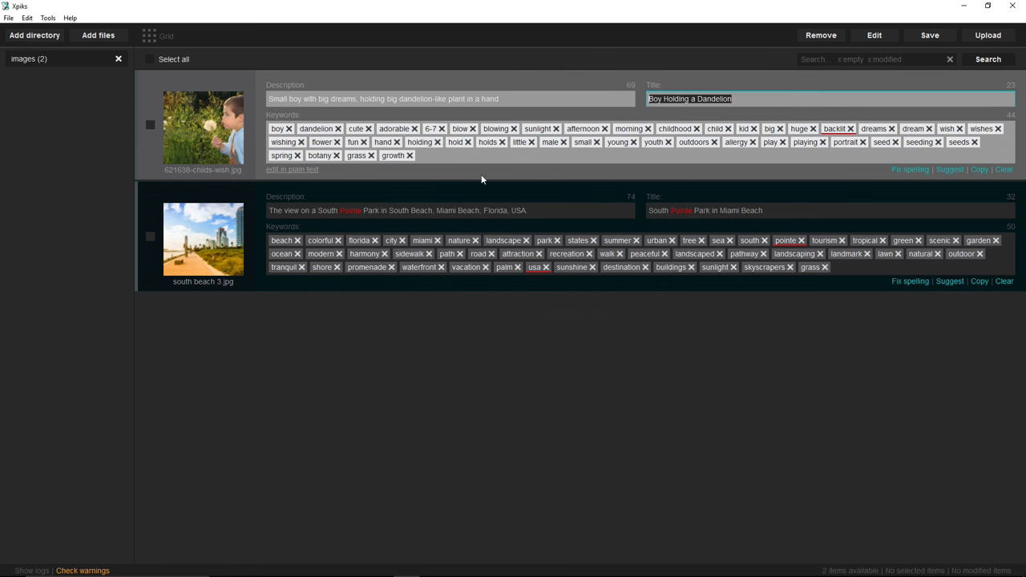
left_click(439, 164)
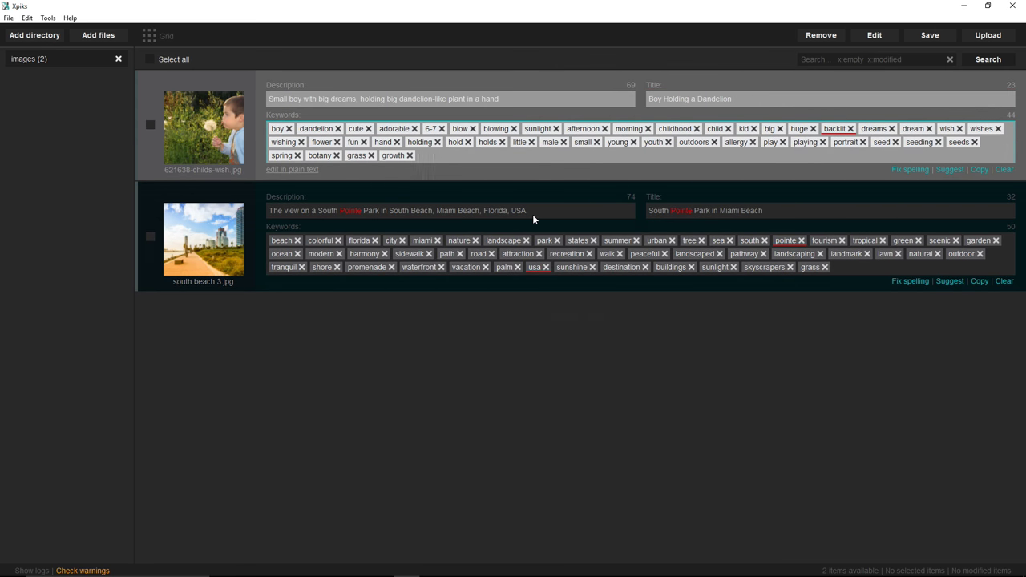
type("green g")
key("BackSpace")
key("BackSpace")
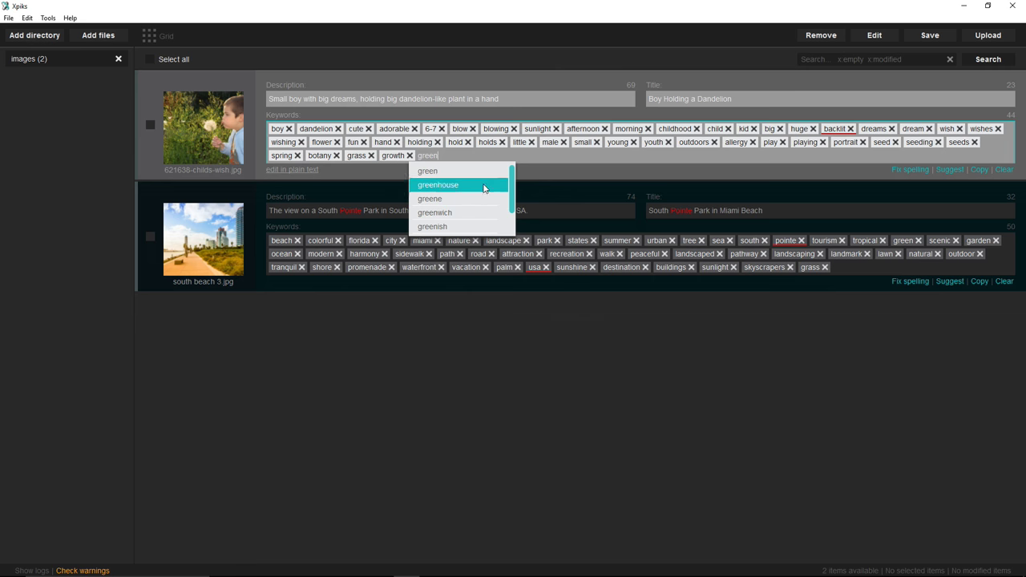
left_click(448, 171)
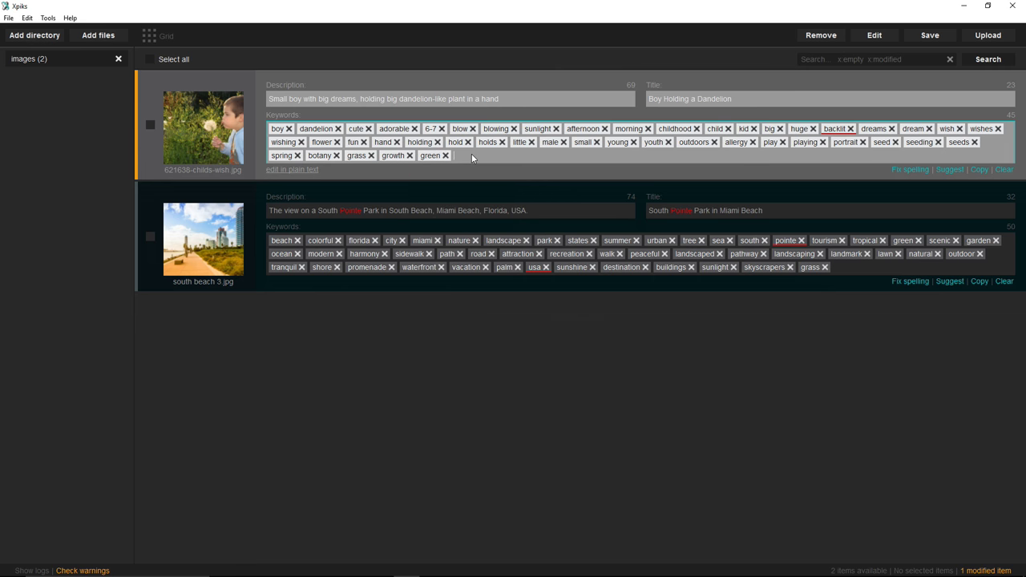
type("grass")
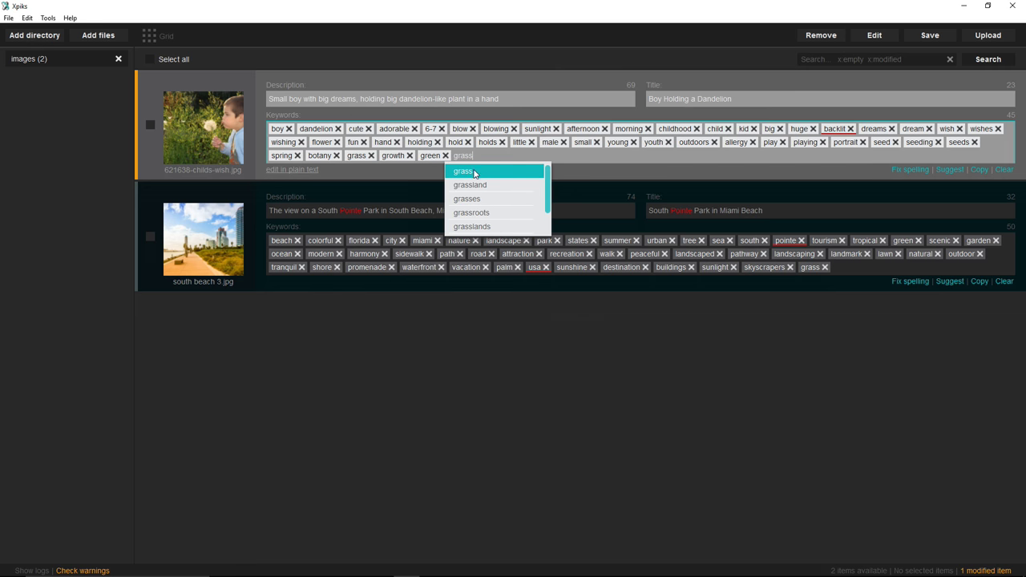
left_click(473, 171)
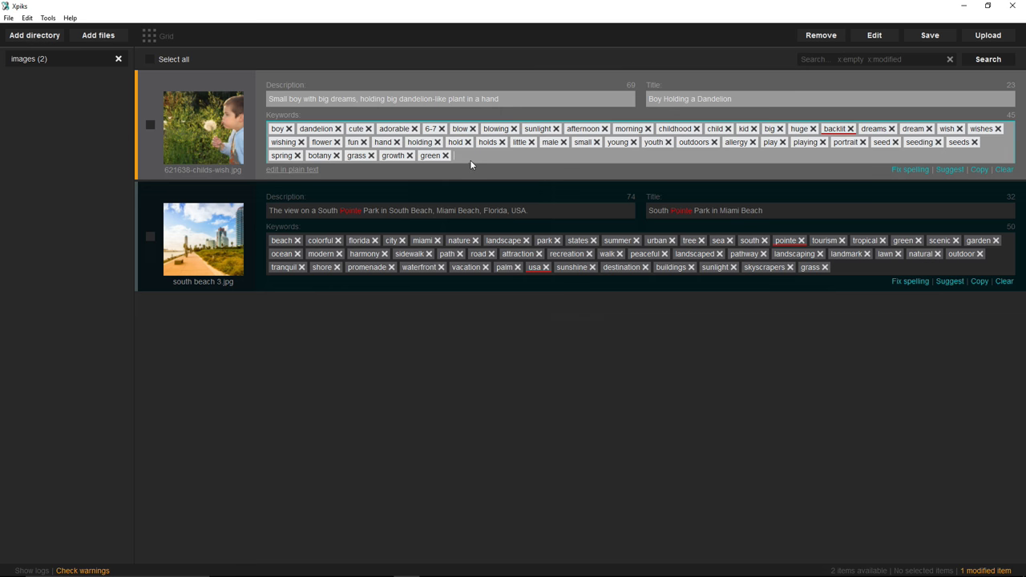
- Clear every keyword from 621638-childs-wish.jpg, leaving title and description intact
left_click(545, 212)
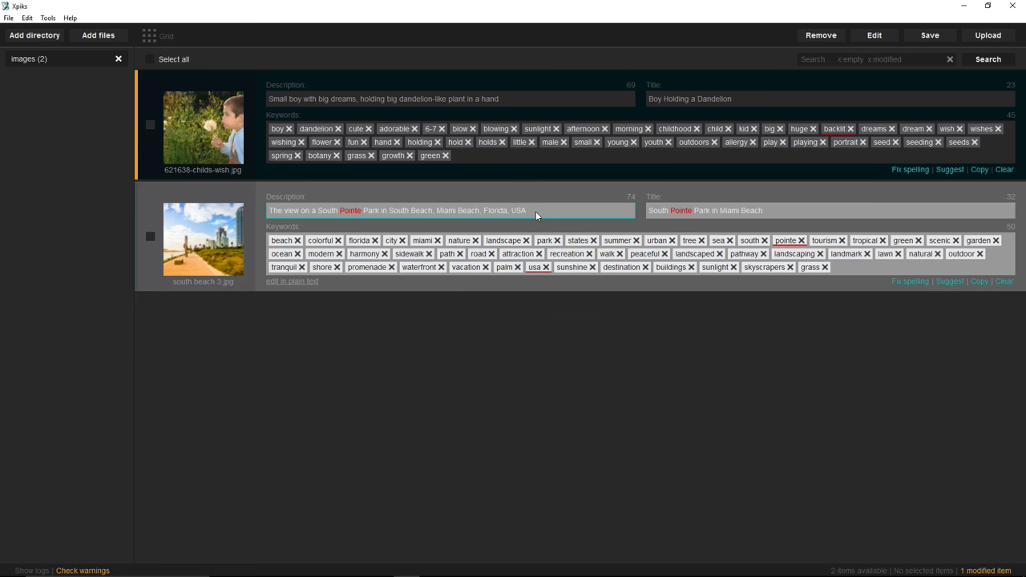
left_click(514, 156)
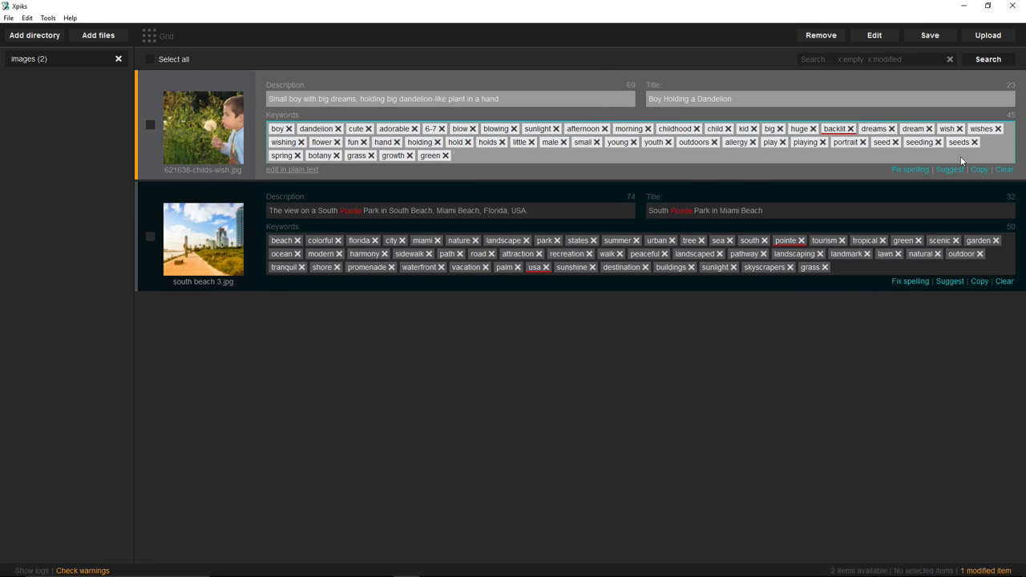
left_click(1004, 169)
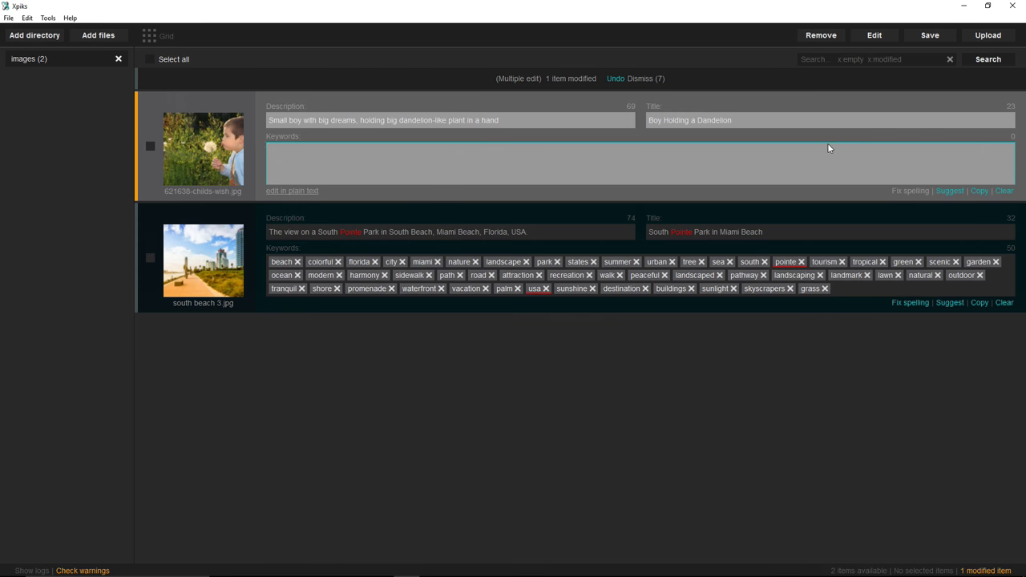
- Search keyword suggestions for 'boy dandelion' for the dandelion photo
left_click(950, 191)
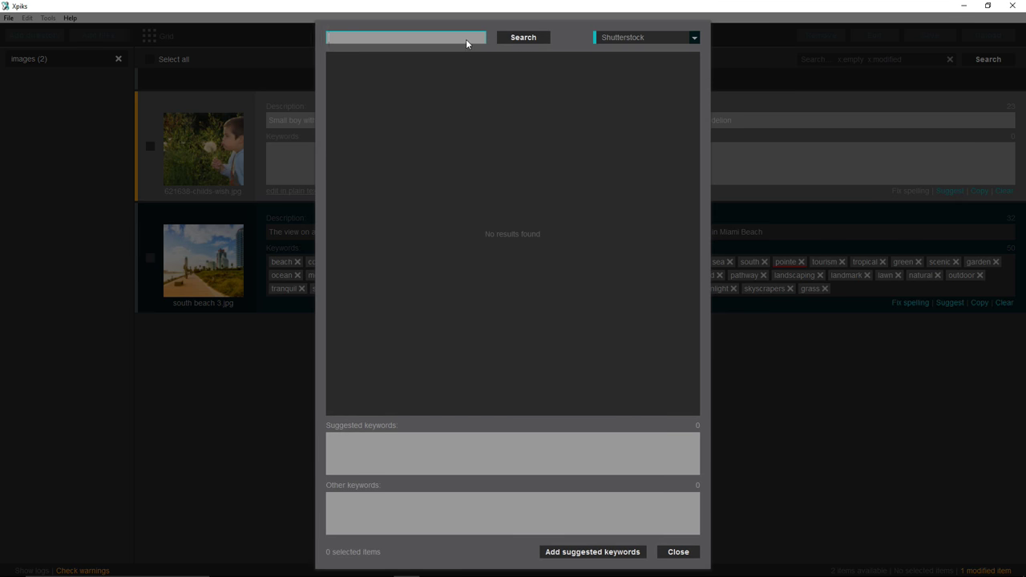
type("boy dandelion")
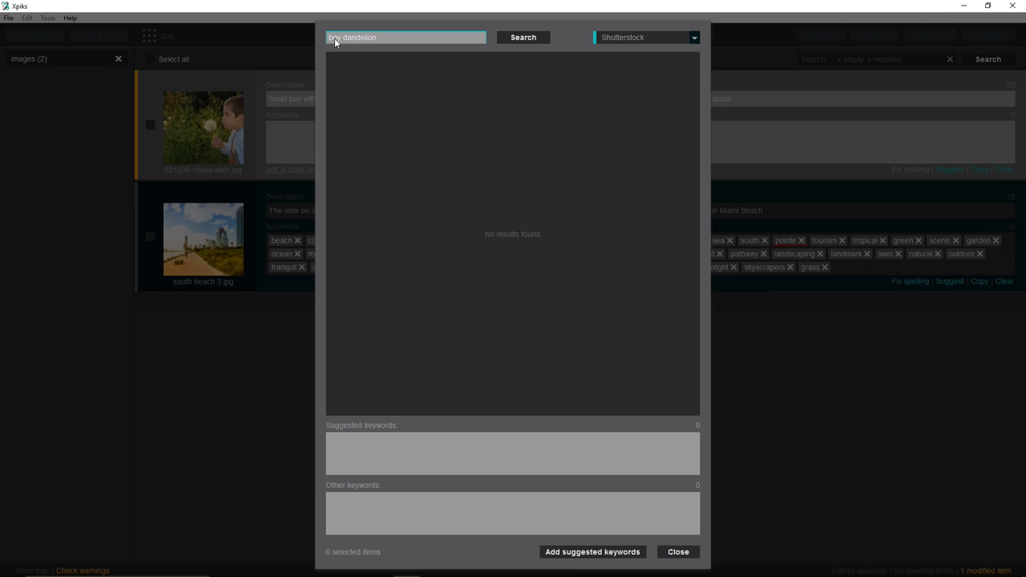
left_click(515, 37)
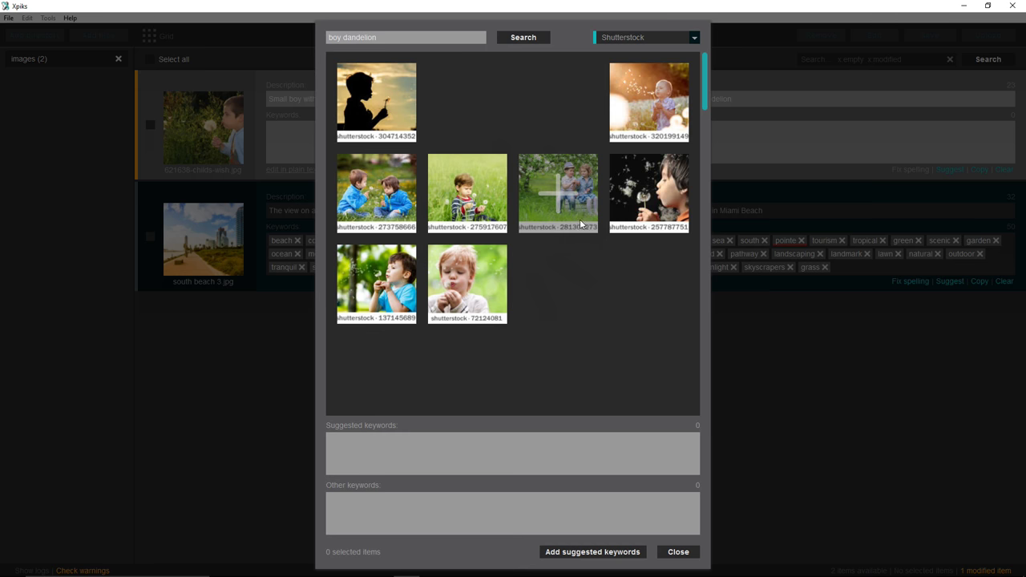
- Pick seven similar boy-with-dandelion photos, yielding 45 suggested keywords
left_click(471, 187)
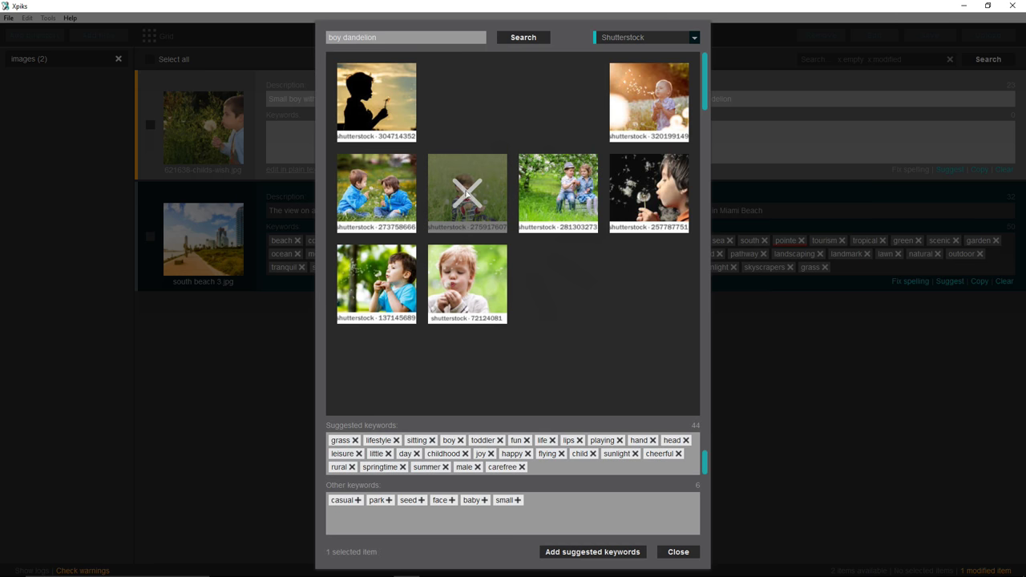
left_click(457, 286)
left_click(645, 101)
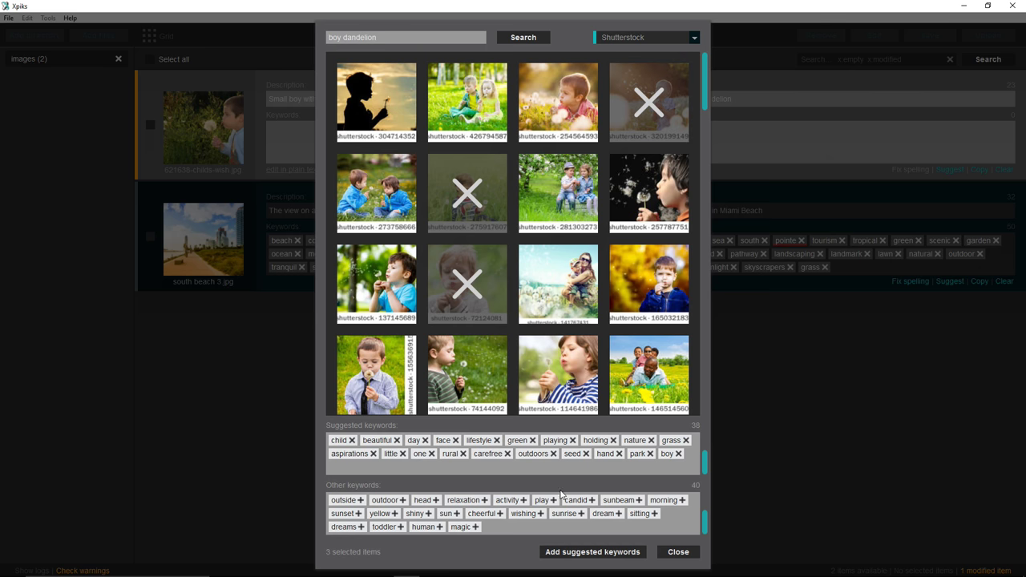
left_click(559, 376)
left_click(376, 375)
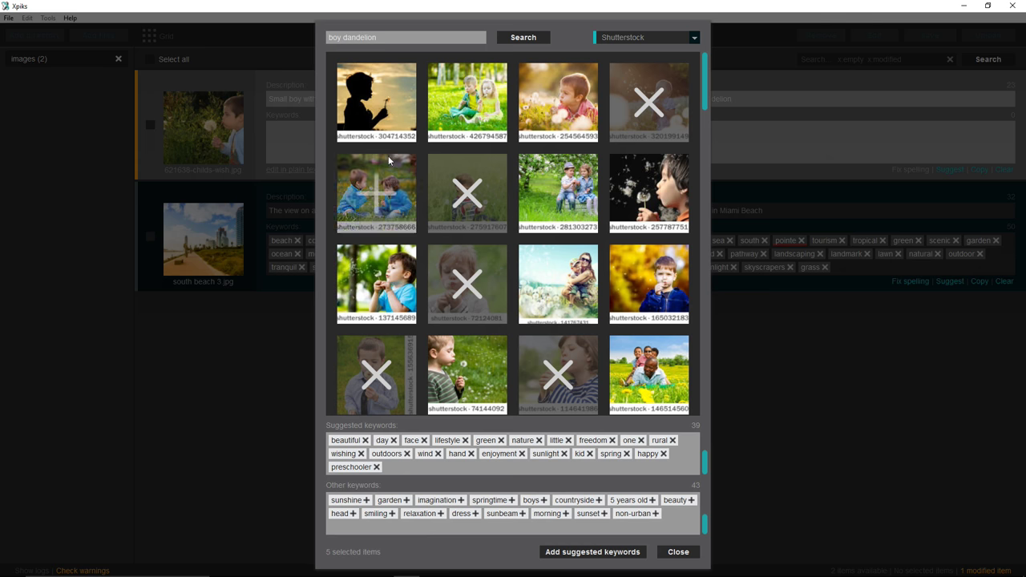
left_click(376, 109)
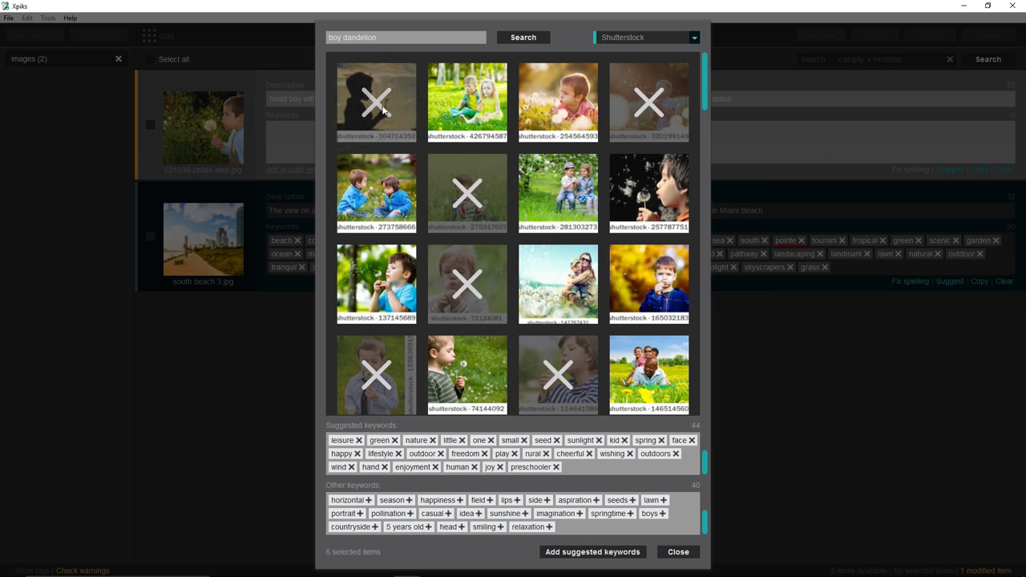
left_click(559, 100)
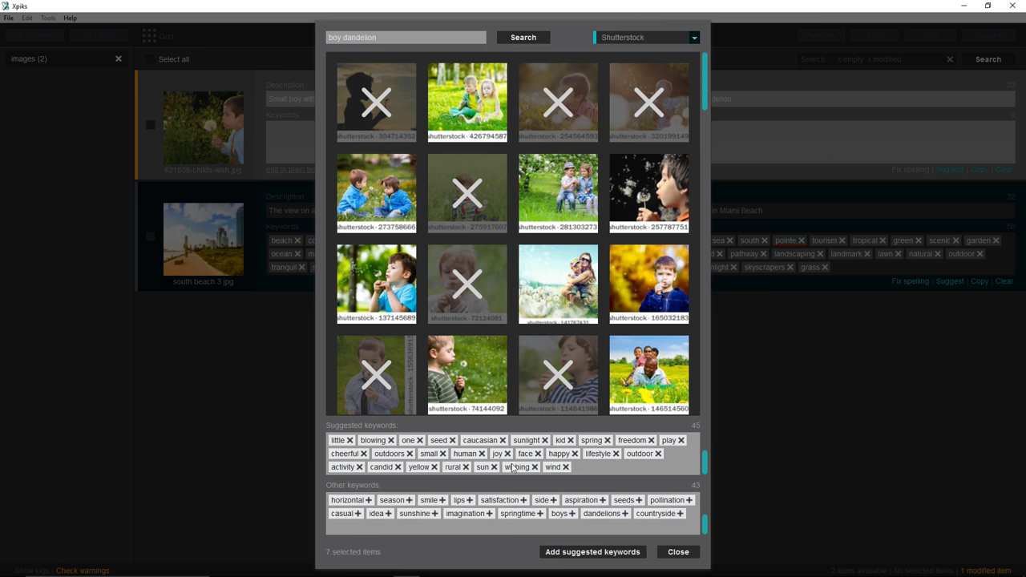
scroll(515, 465, "up", 2)
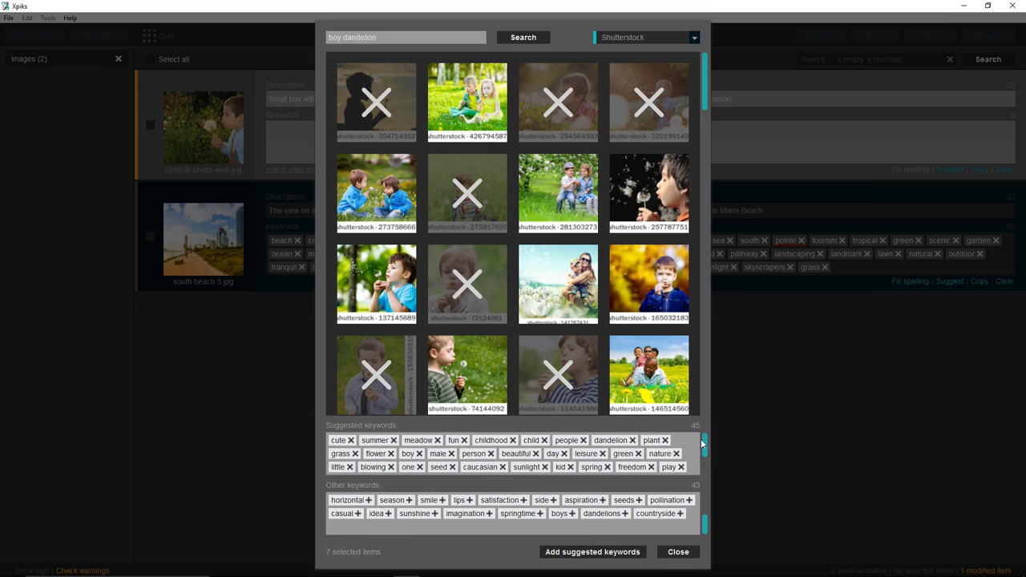
left_click_drag(706, 444, 707, 471)
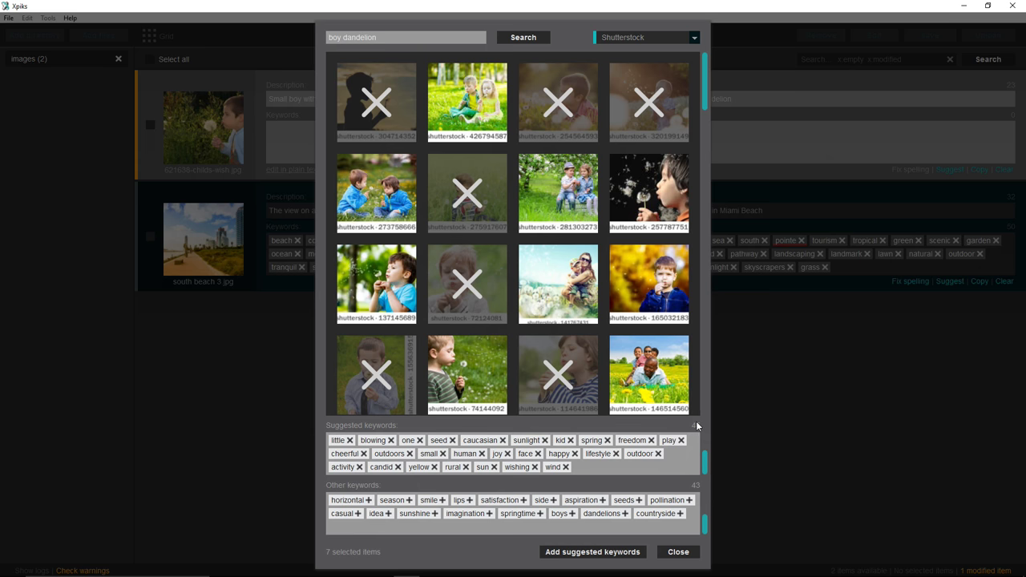
- Move seeds, casual, playful, park and carefree into suggestions, then add all 50 to the photo
left_click(639, 500)
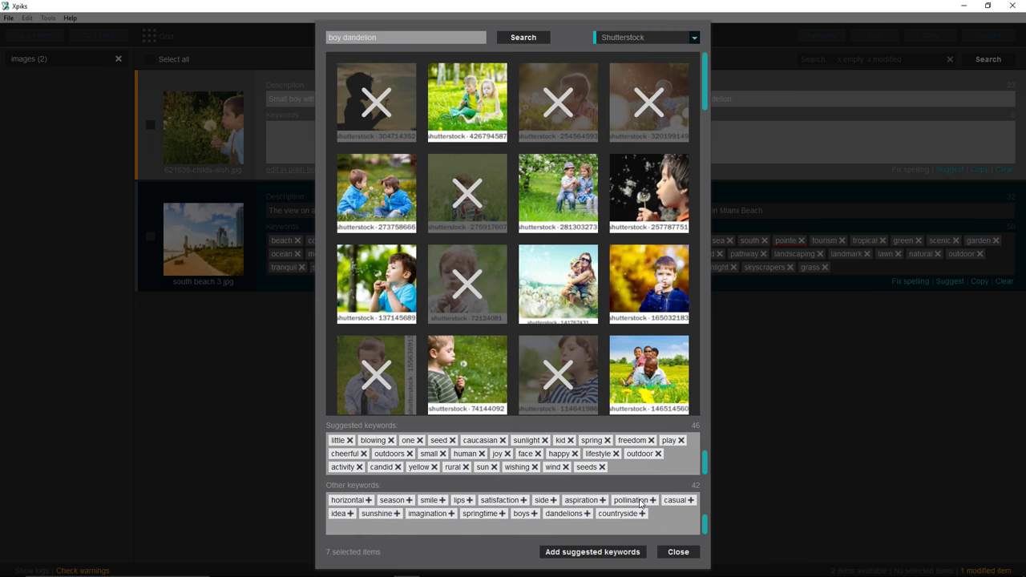
left_click(682, 502)
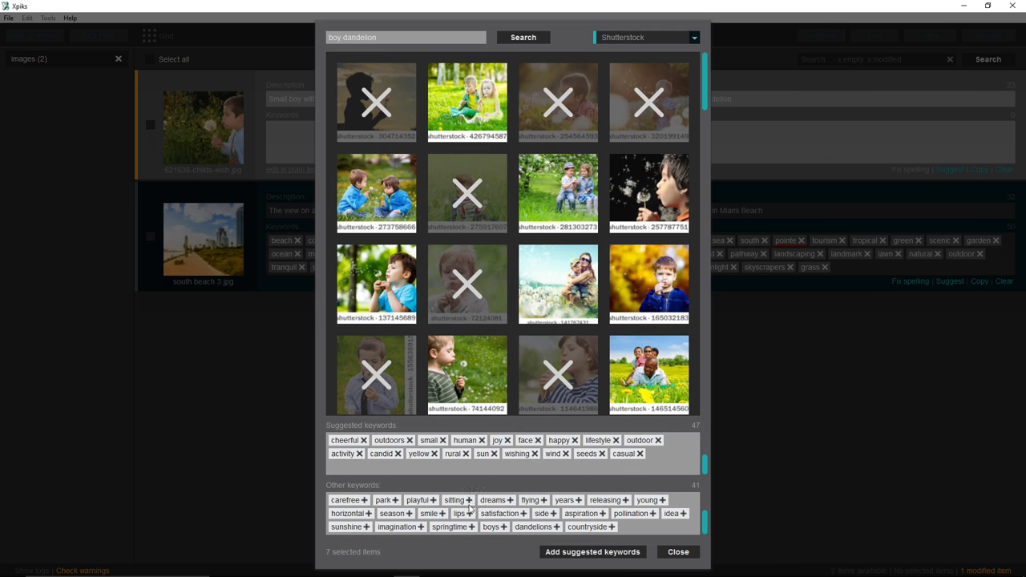
left_click(432, 501)
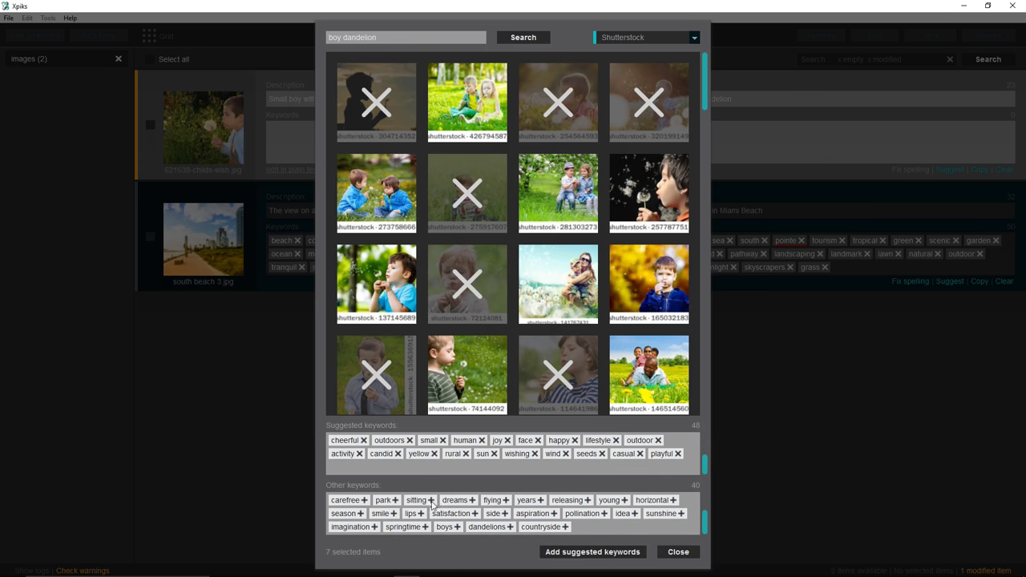
left_click(396, 500)
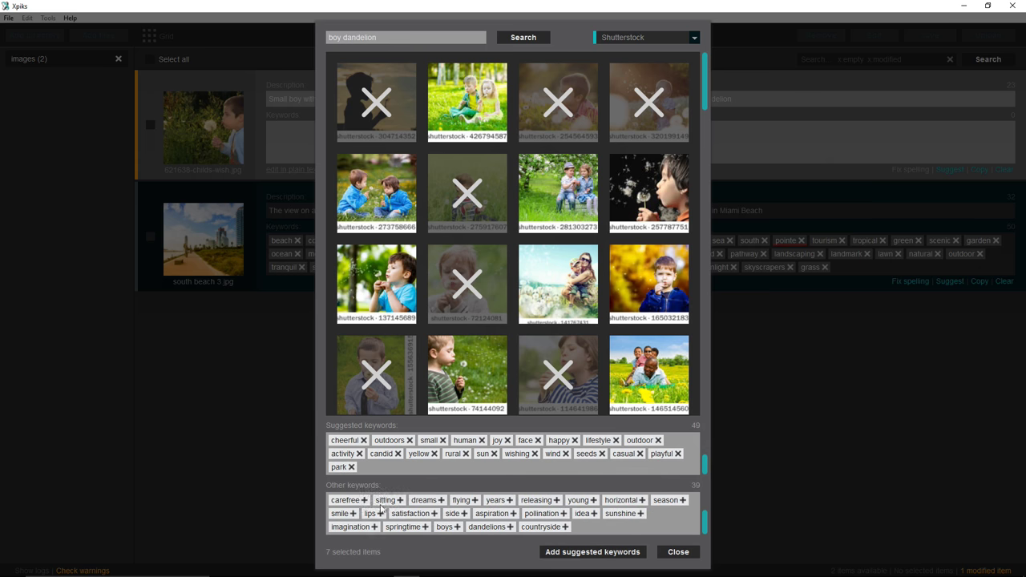
left_click(365, 500)
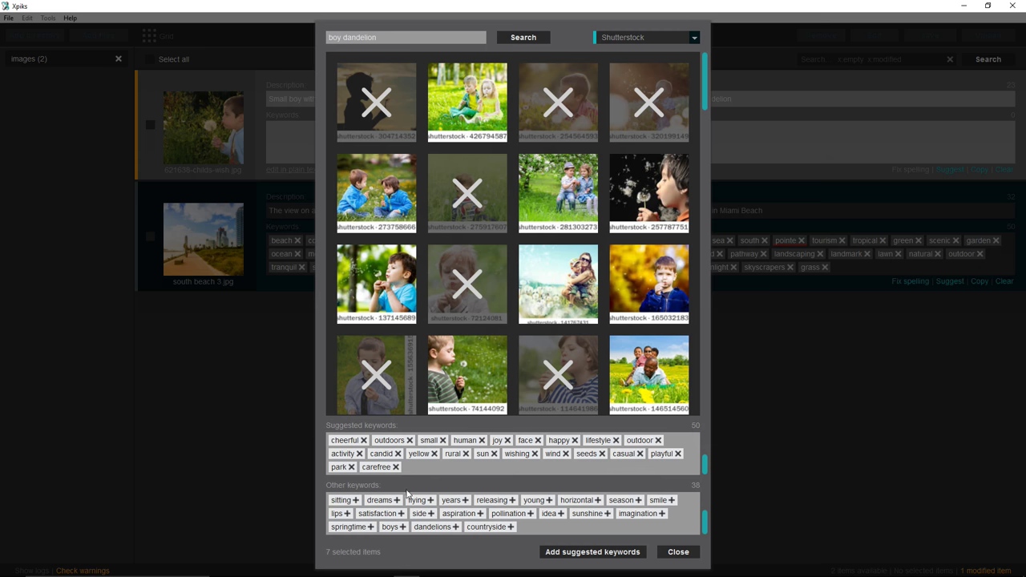
left_click(619, 553)
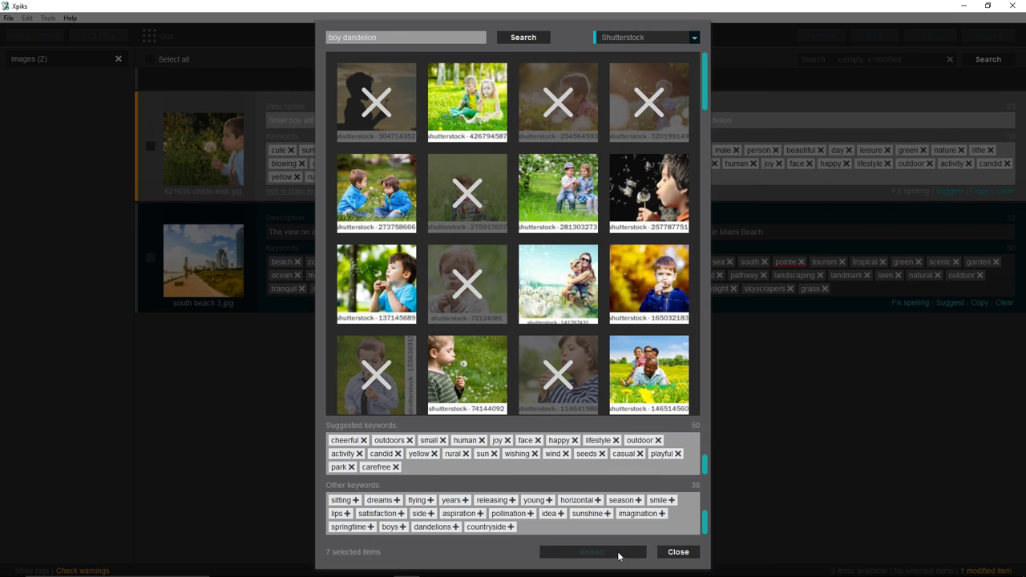
- Select both photos, save their keywords into the image files, and open Upload artworks
left_click(667, 553)
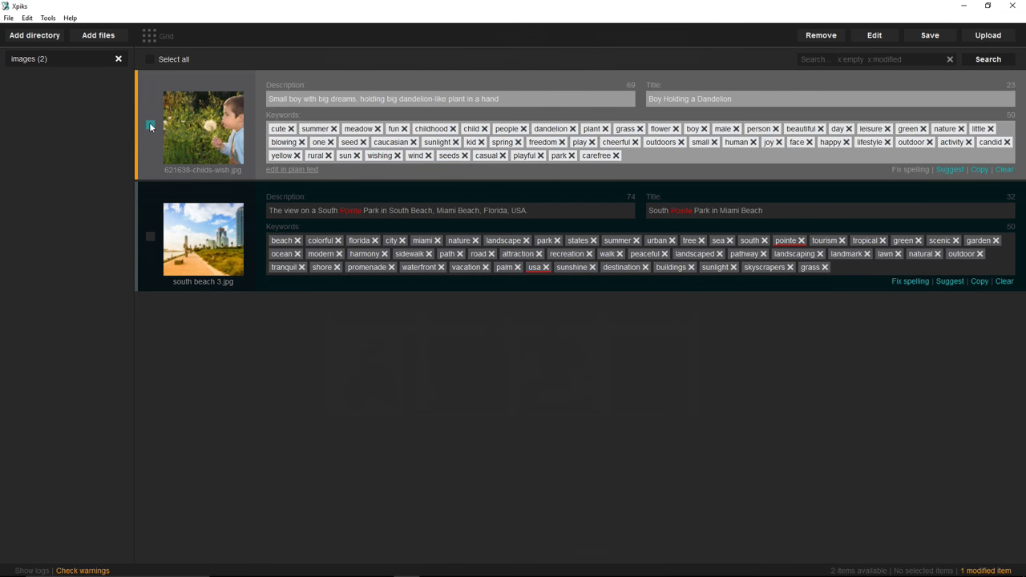
left_click(150, 126)
left_click(151, 239)
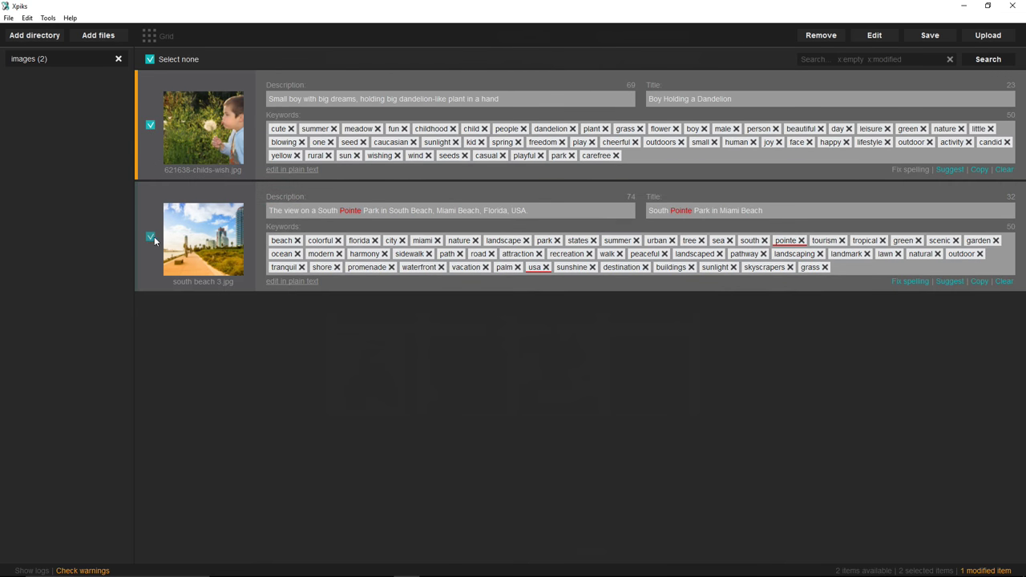
left_click(913, 40)
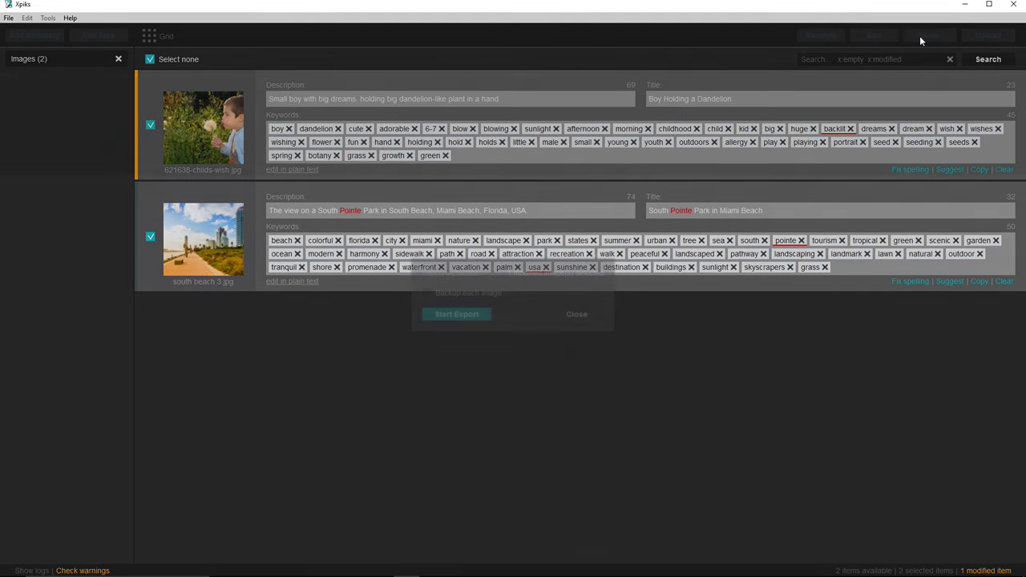
left_click(457, 314)
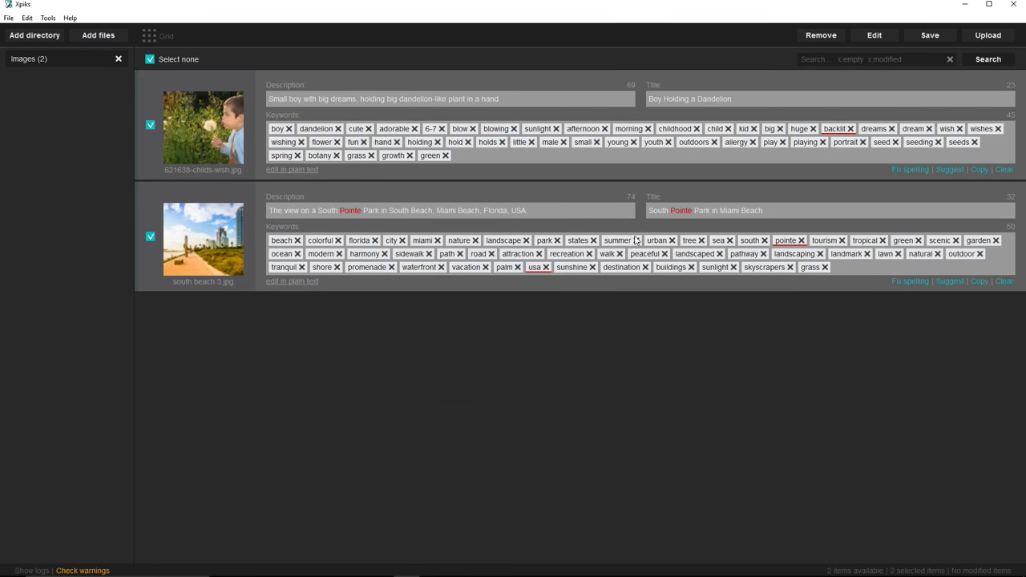
left_click(972, 35)
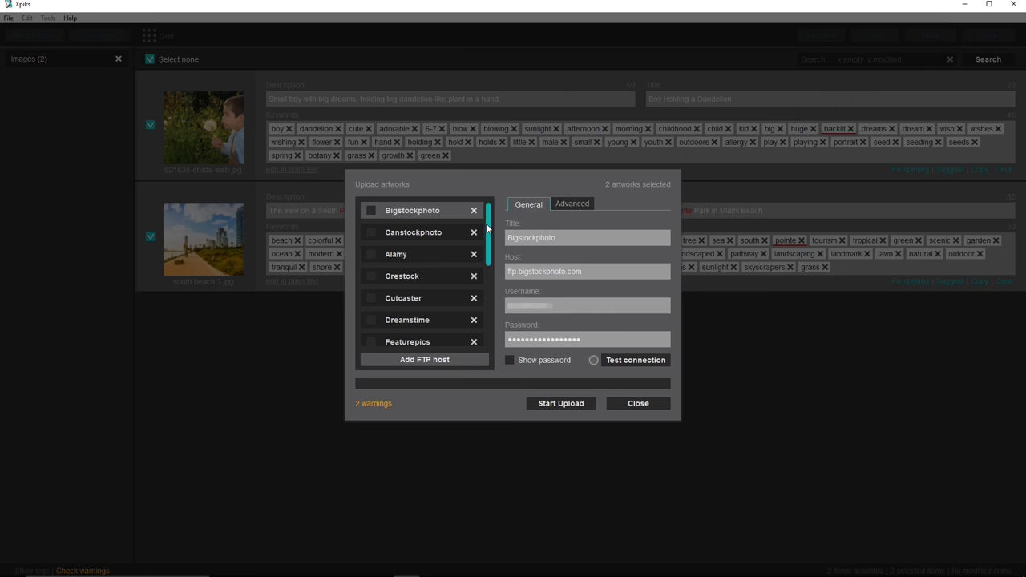
- Add Dreamstime (upload.dreamstime.com) as an FTP host and begin editing its username
left_click_drag(488, 230, 487, 311)
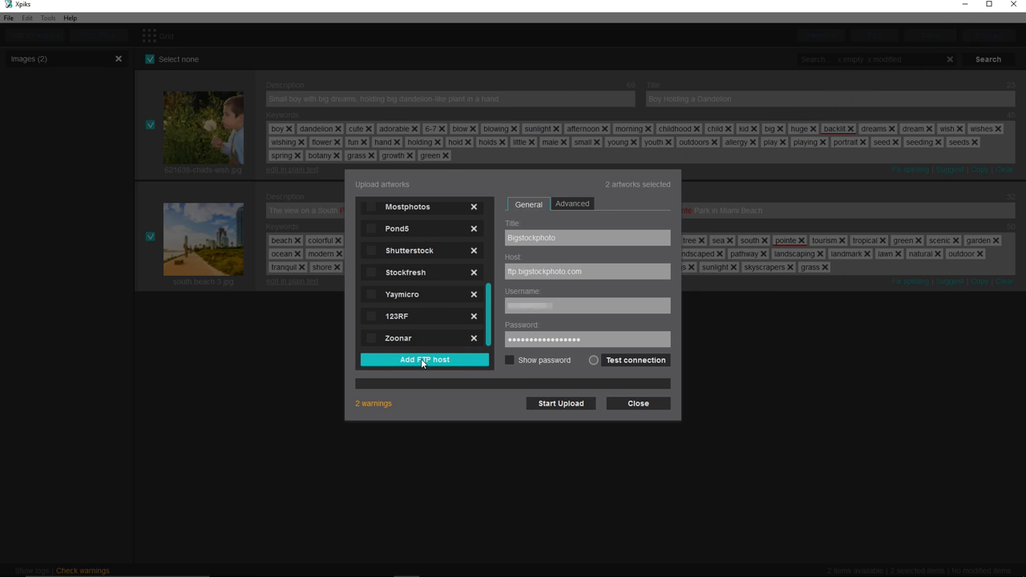
left_click(421, 358)
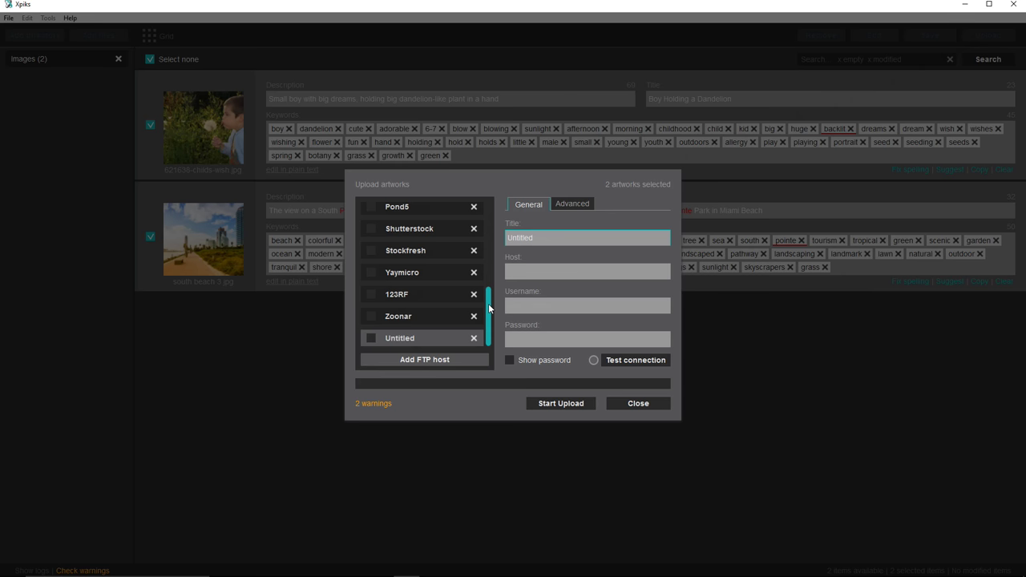
left_click_drag(489, 308, 491, 253)
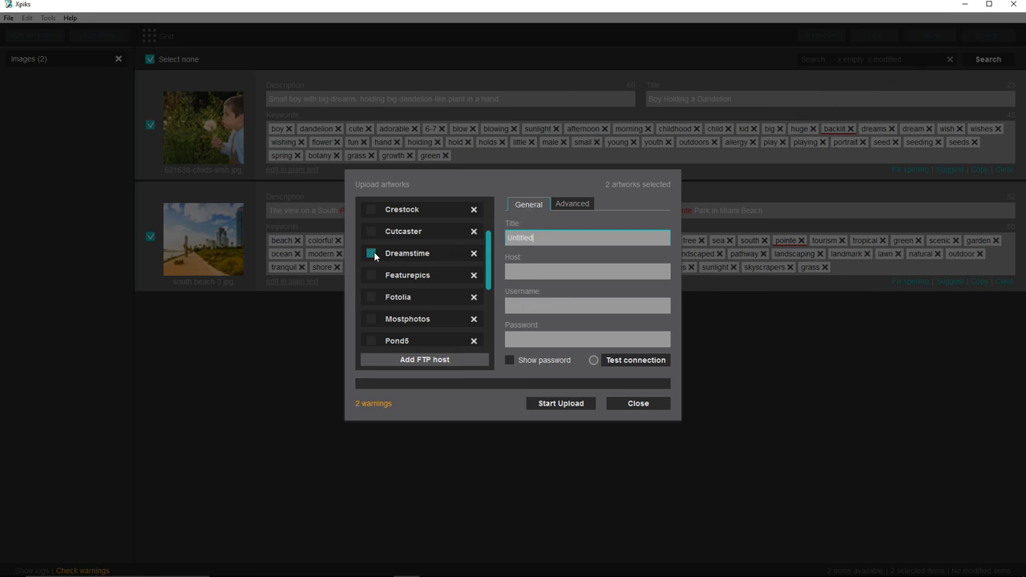
left_click(401, 253)
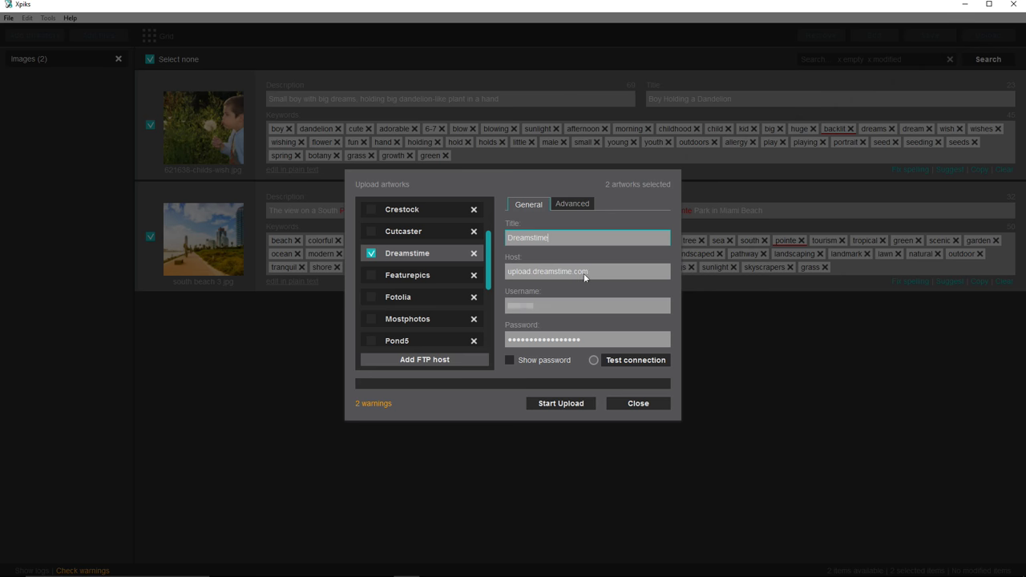
left_click(537, 310)
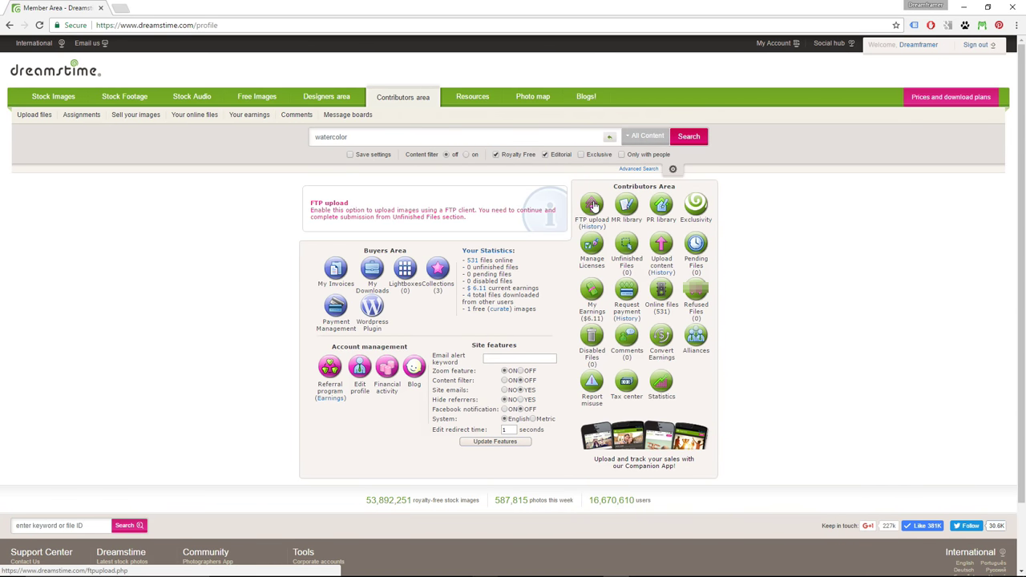
- Read the FTP address and username on Dreamstime's FTP upload page, then return to Xpiks
left_click(595, 206)
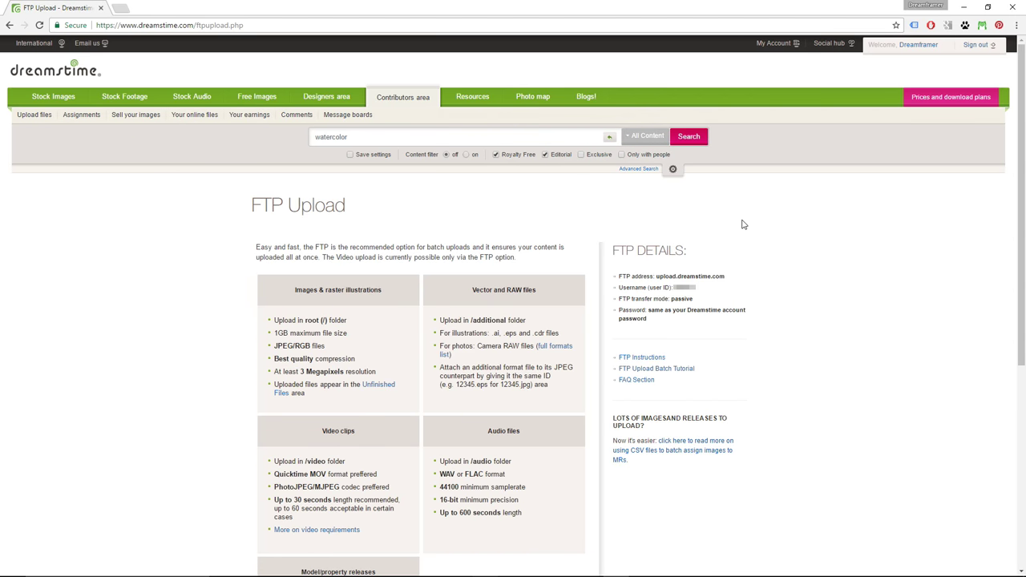
scroll(744, 225, "down", 1)
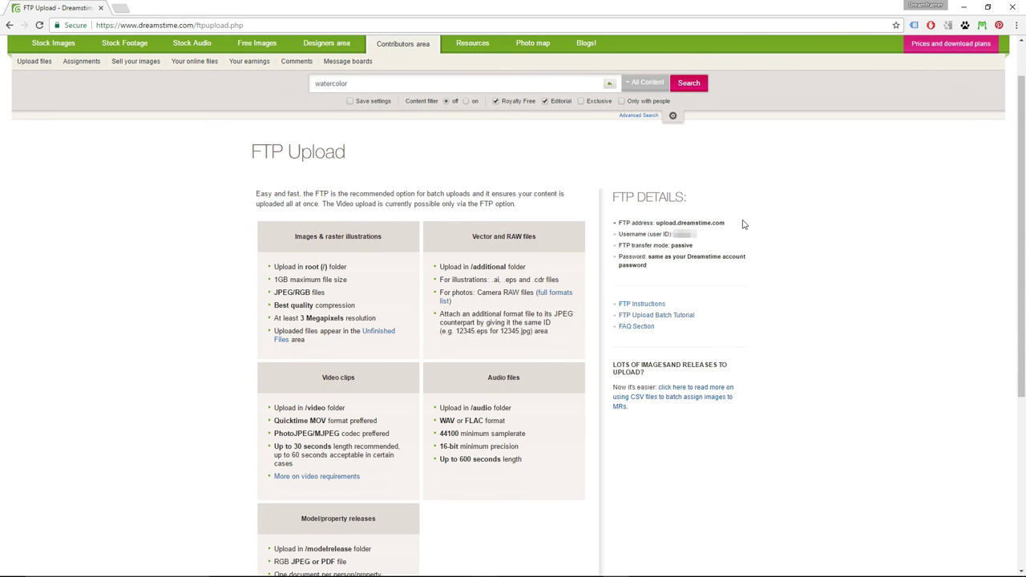
left_click_drag(618, 223, 715, 279)
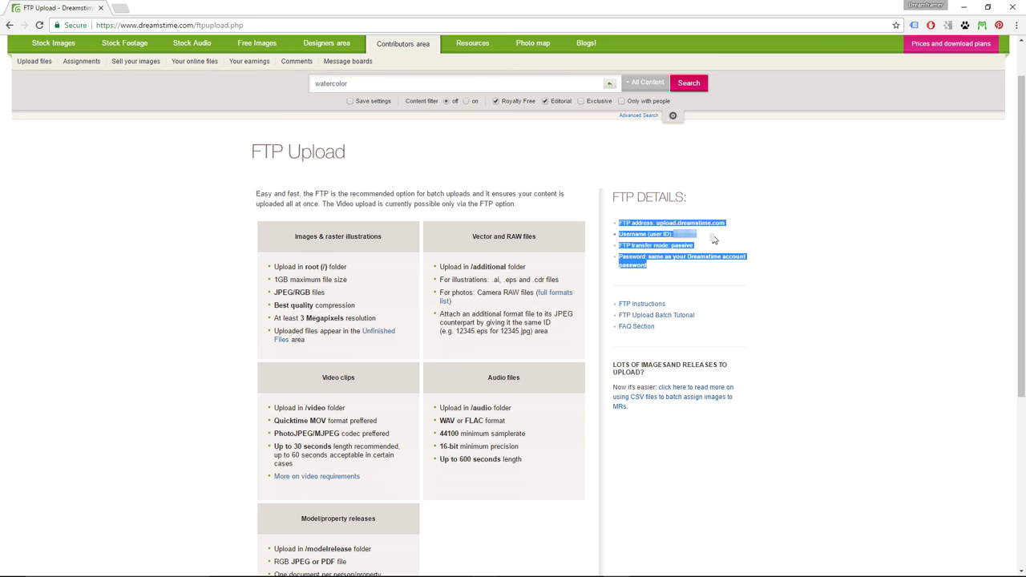
left_click_drag(705, 235, 675, 234)
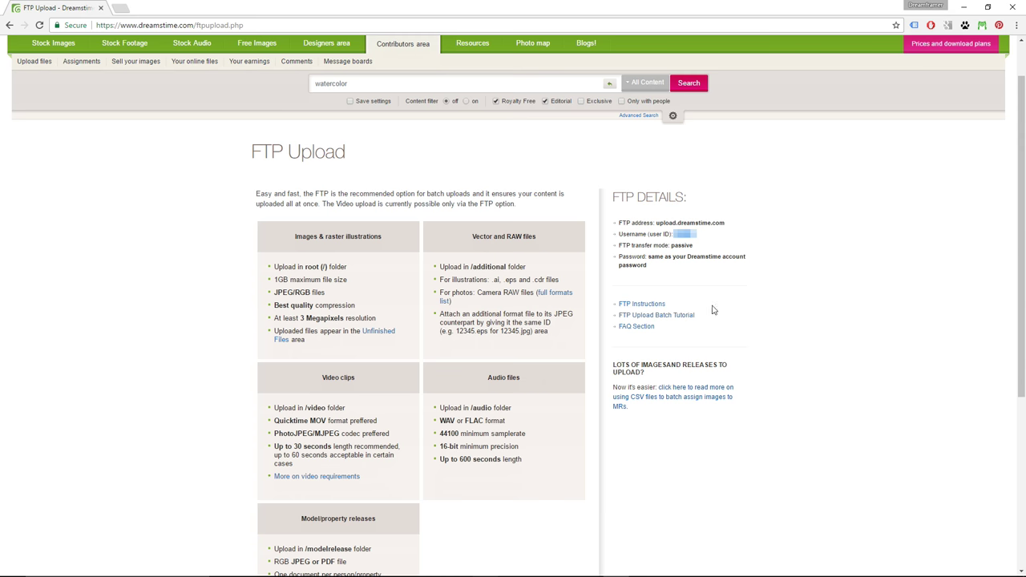
mouse_move(563, 569)
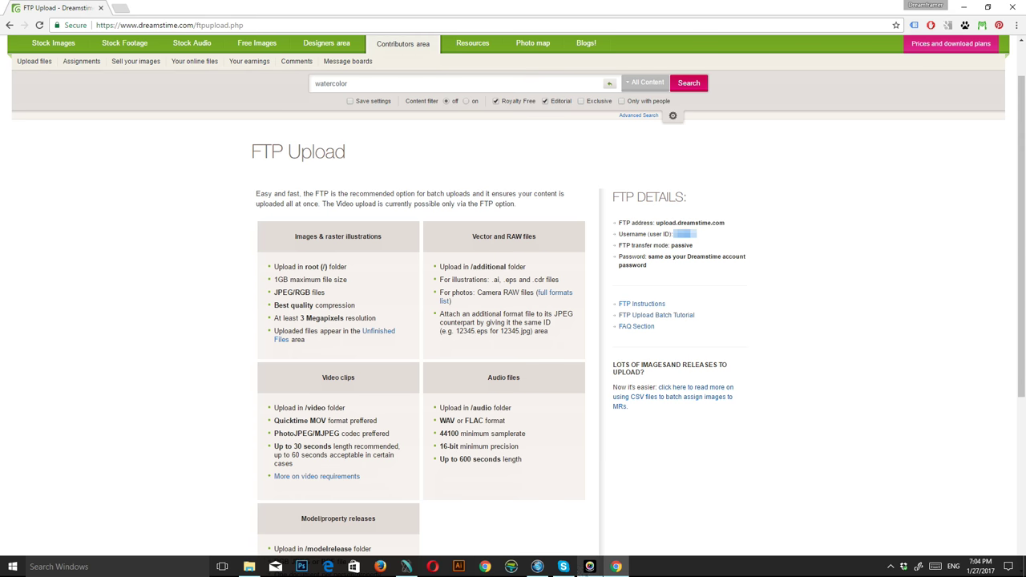
left_click(407, 567)
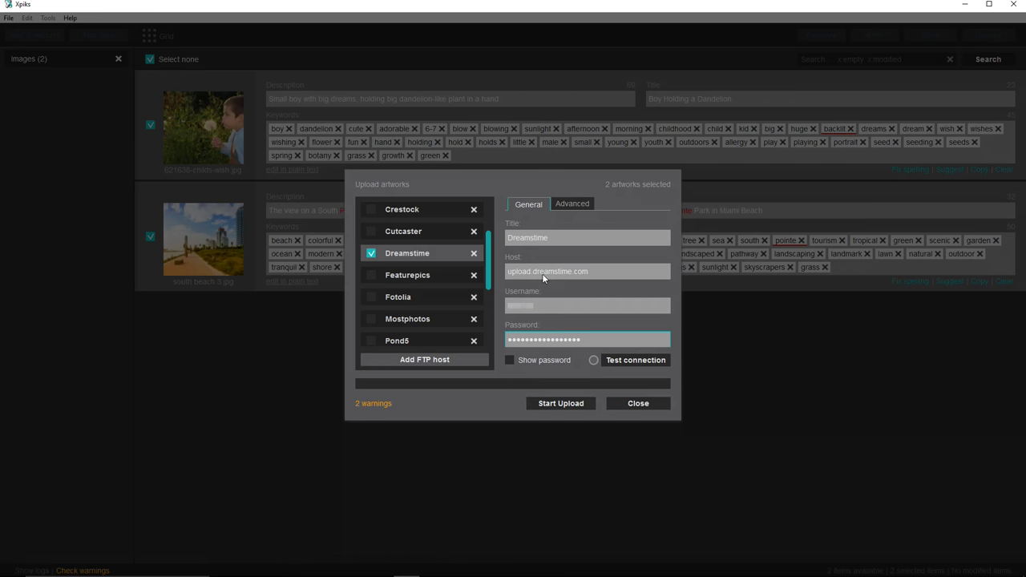
- Verify the stored Dreamstime username and password, then close the Upload artworks dialog
left_click_drag(550, 310, 492, 308)
left_click_drag(588, 338, 518, 343)
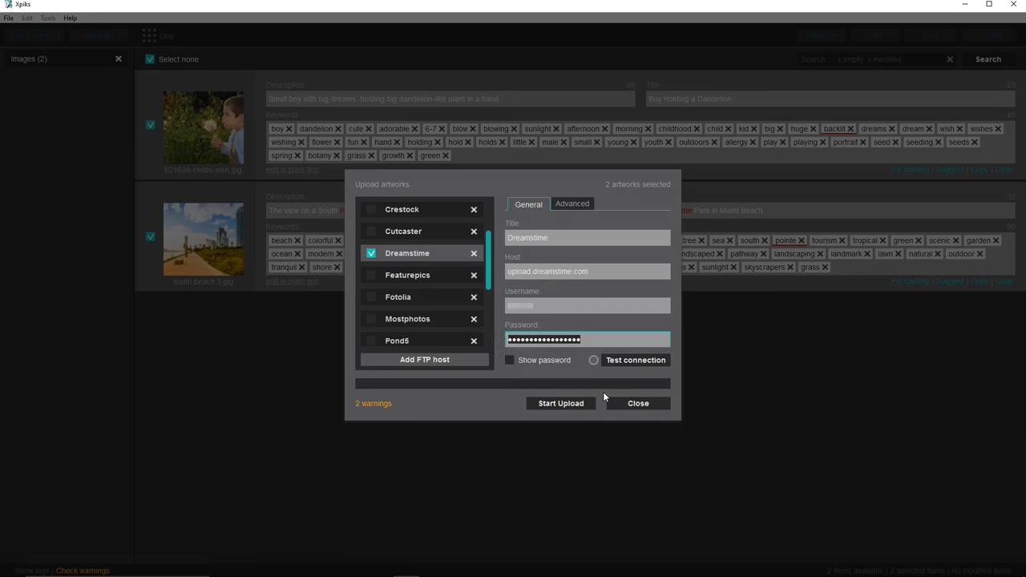
key("shift+Tab")
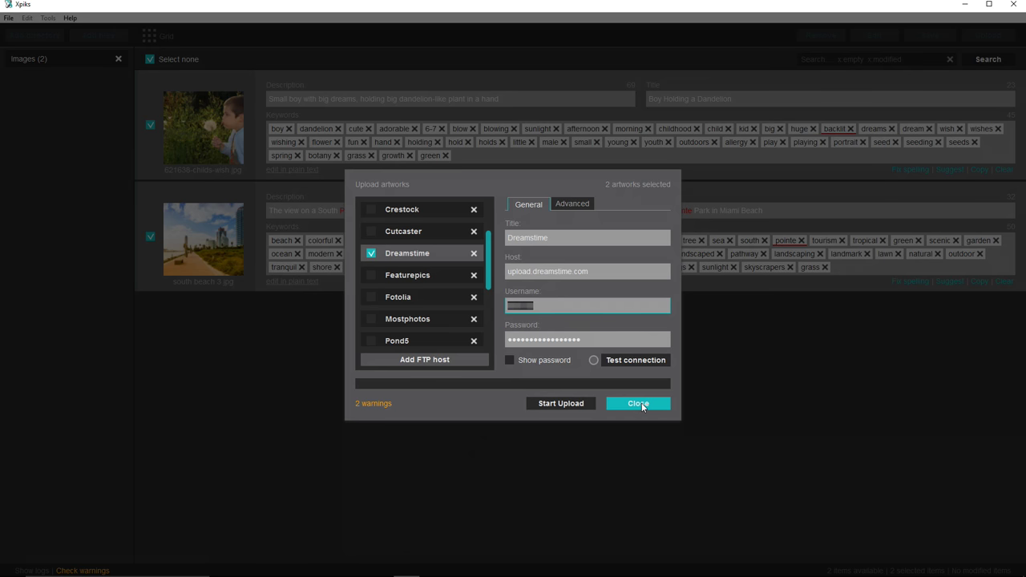
left_click(641, 403)
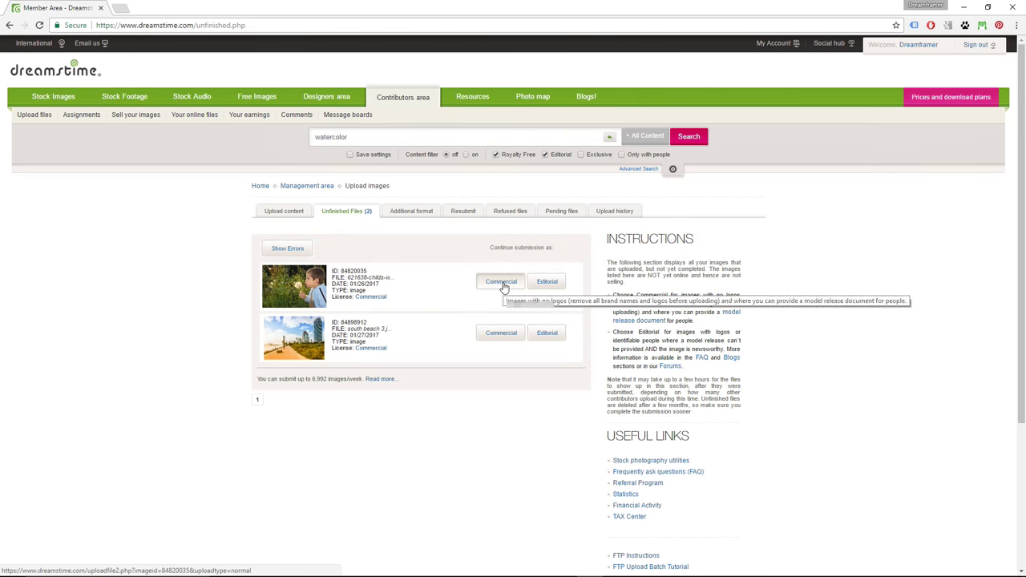
- Continue the dandelion photo as a commercial submission and go through its title, description and editor comment fields
left_click(501, 280)
triple_click(578, 210)
key("Tab")
left_click(561, 267)
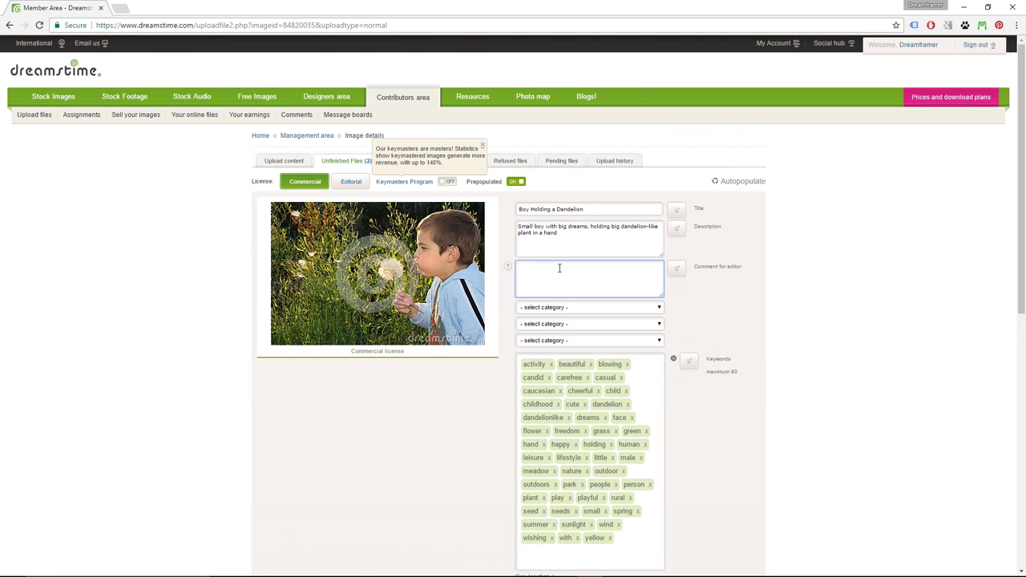
- Set the categories to People > Children, Abstract > Fun and Nature > Seasons specific
scroll(581, 282, "down", 1)
left_click(589, 253)
left_click_drag(667, 269, 667, 374)
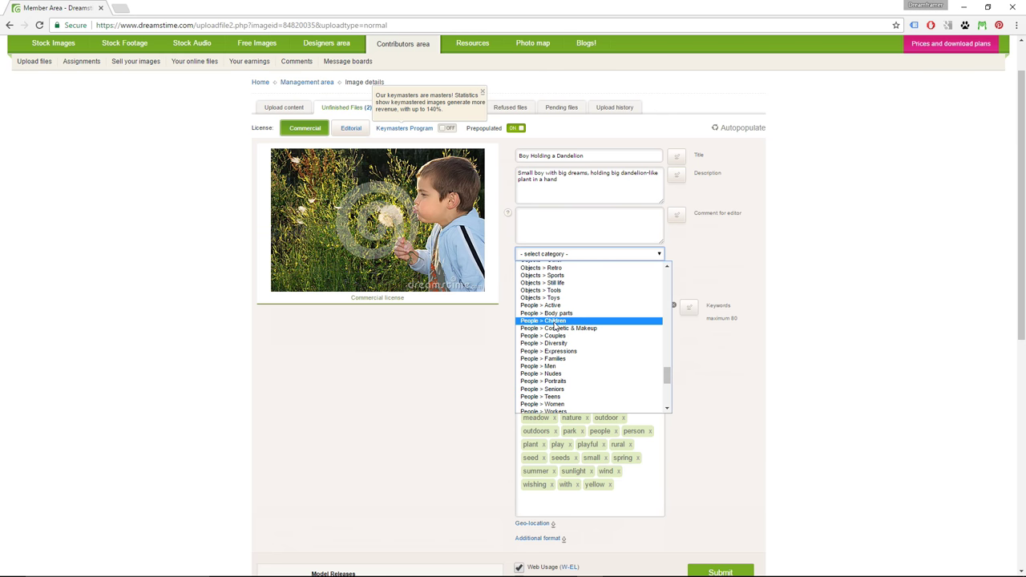
left_click(654, 320)
left_click(653, 270)
scroll(660, 301, "down", 3)
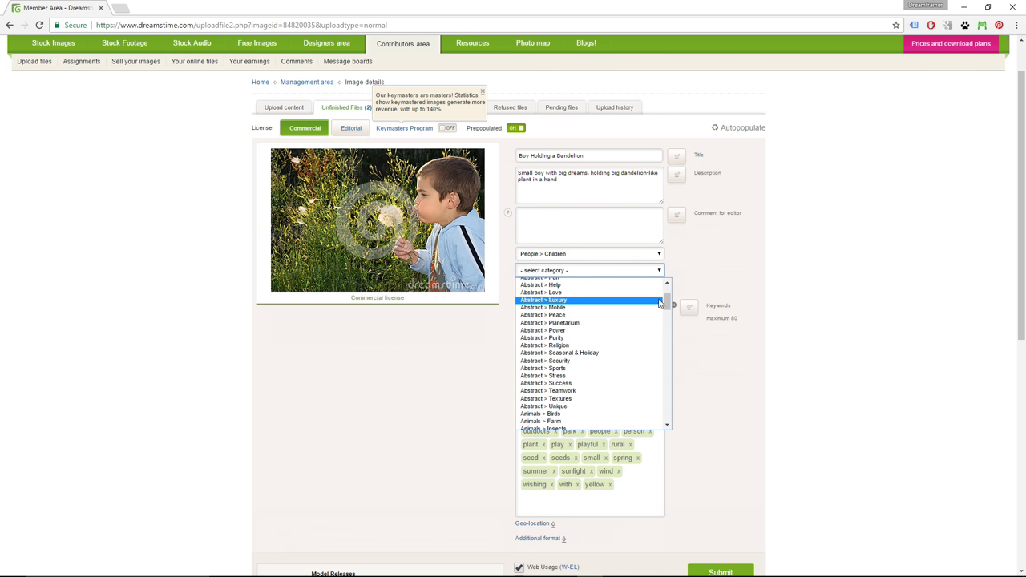
scroll(657, 329, "up", 3)
left_click(642, 337)
left_click(653, 287)
left_click_drag(667, 312, 666, 390)
left_click(593, 384)
- Add the keyword 'springtime' to the photo
scroll(772, 355, "down", 2)
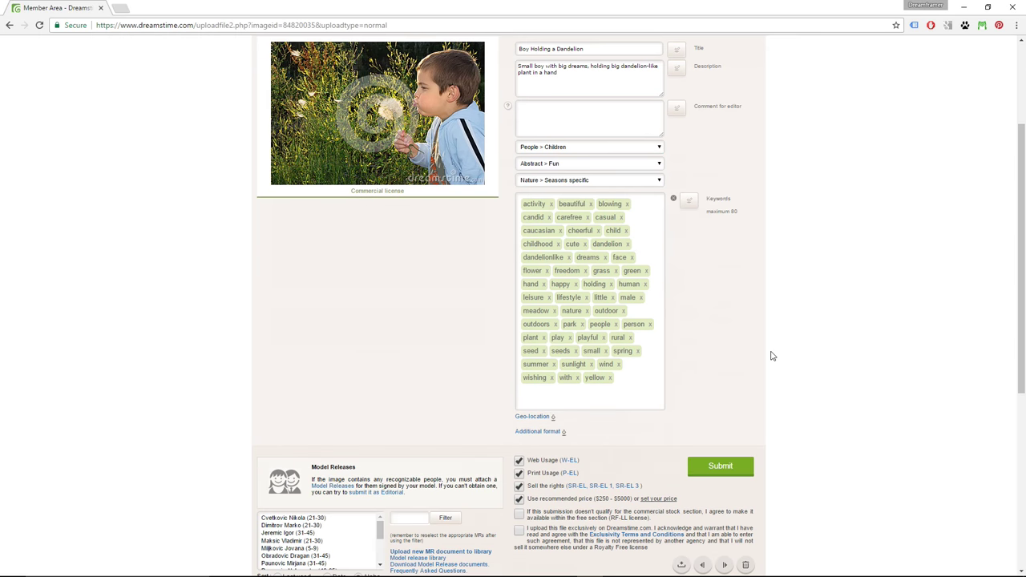
left_click(573, 398)
type("springtime")
key("Return")
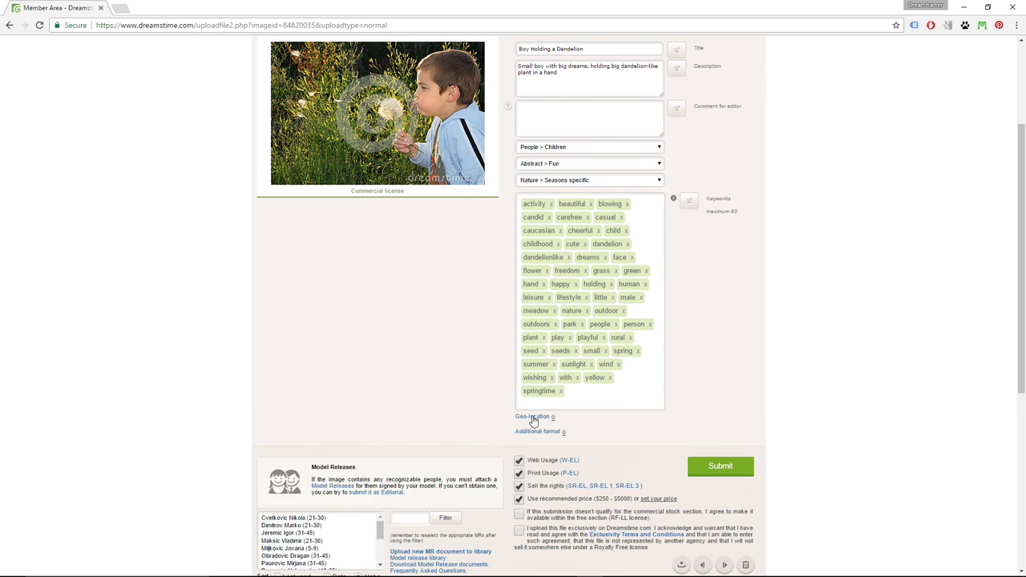
- Set the geo-location manually by searching 'San Jose, California' on the map
left_click(533, 417)
left_click(543, 434)
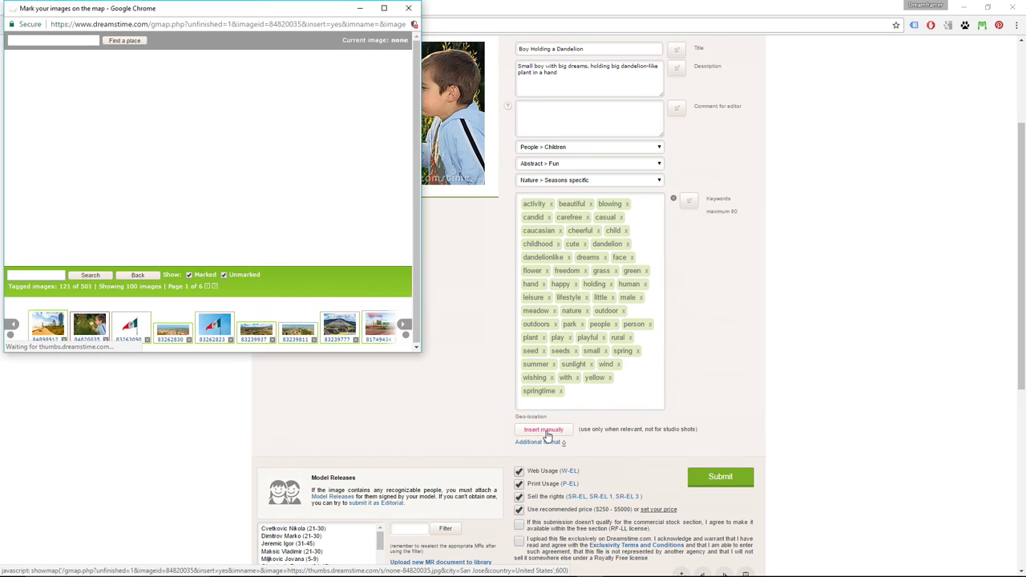
type("San Jose, California")
key("Return")
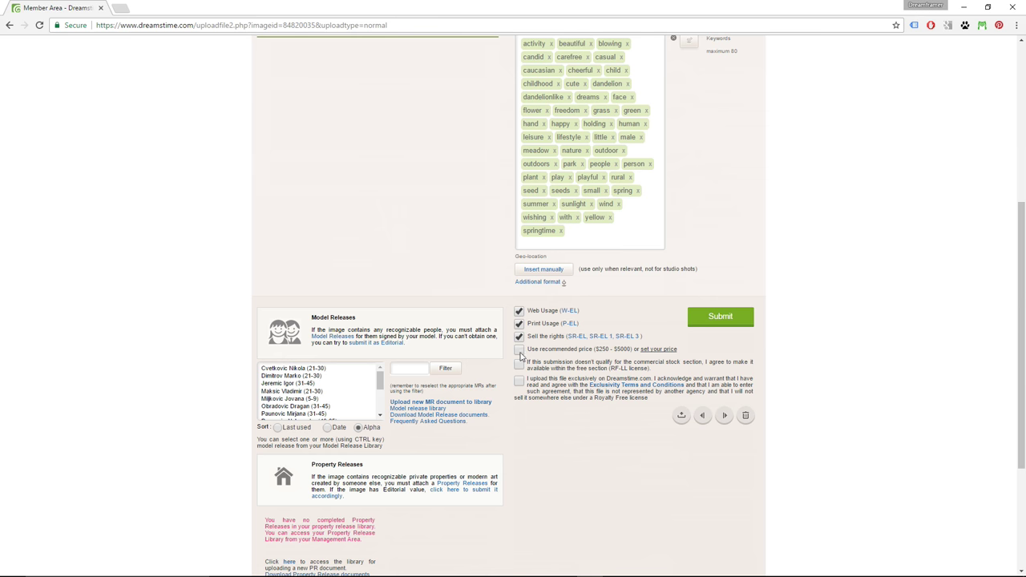
- Toggle the offer-for-free-if-refused option, then cancel the file donation
left_click(519, 365)
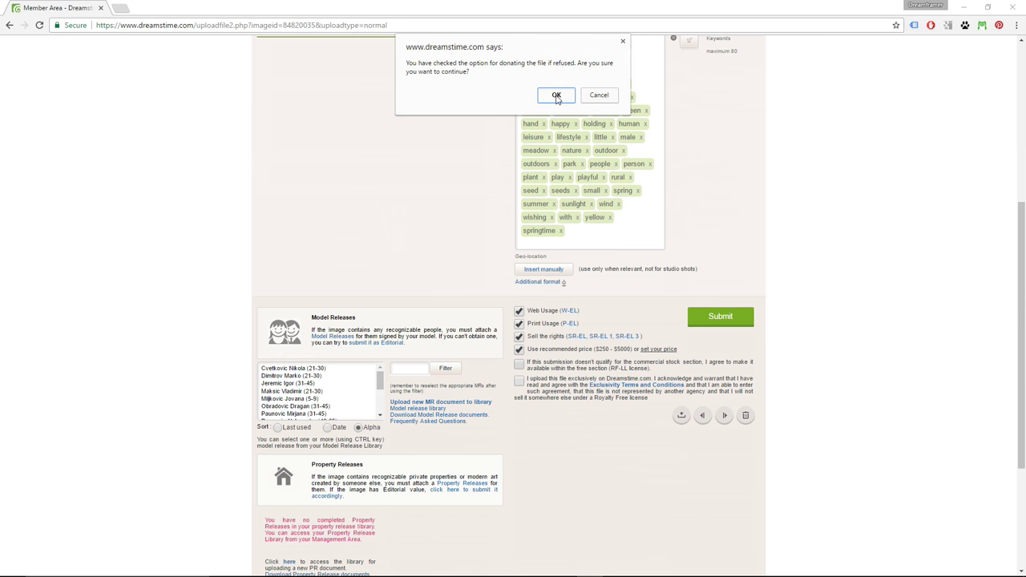
left_click(600, 94)
scroll(520, 386, "down", 3)
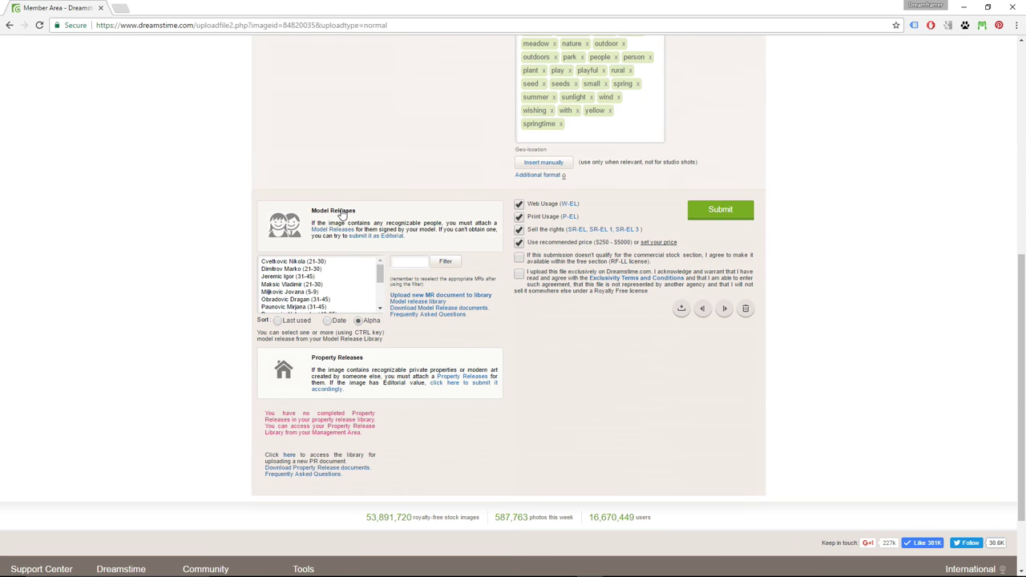